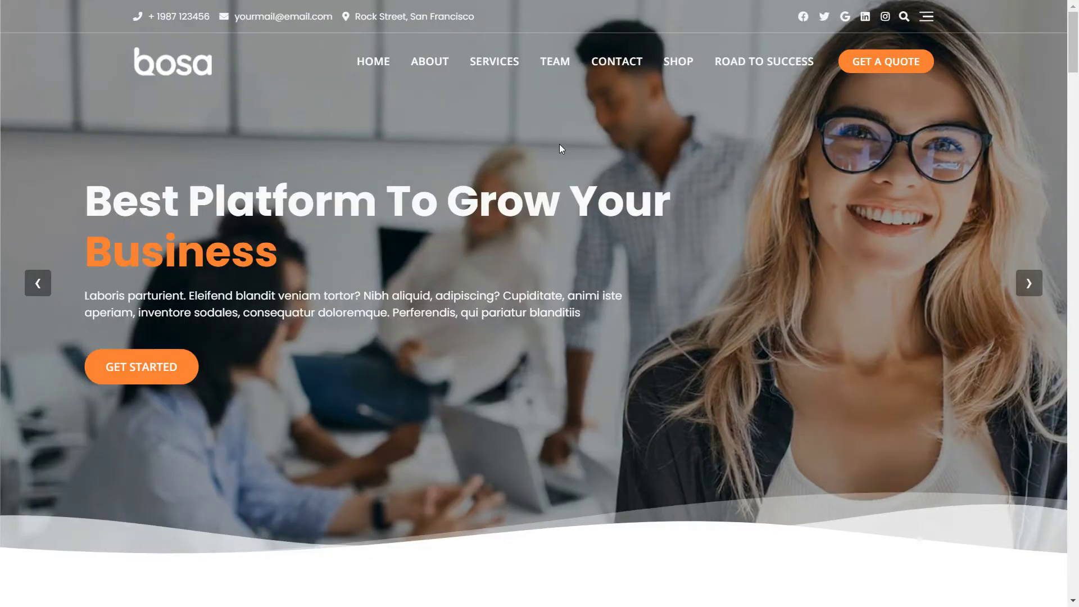
Disable preloading, publish the change, and reload the live homepage to compare it with the preloader active
right_click(559, 144)
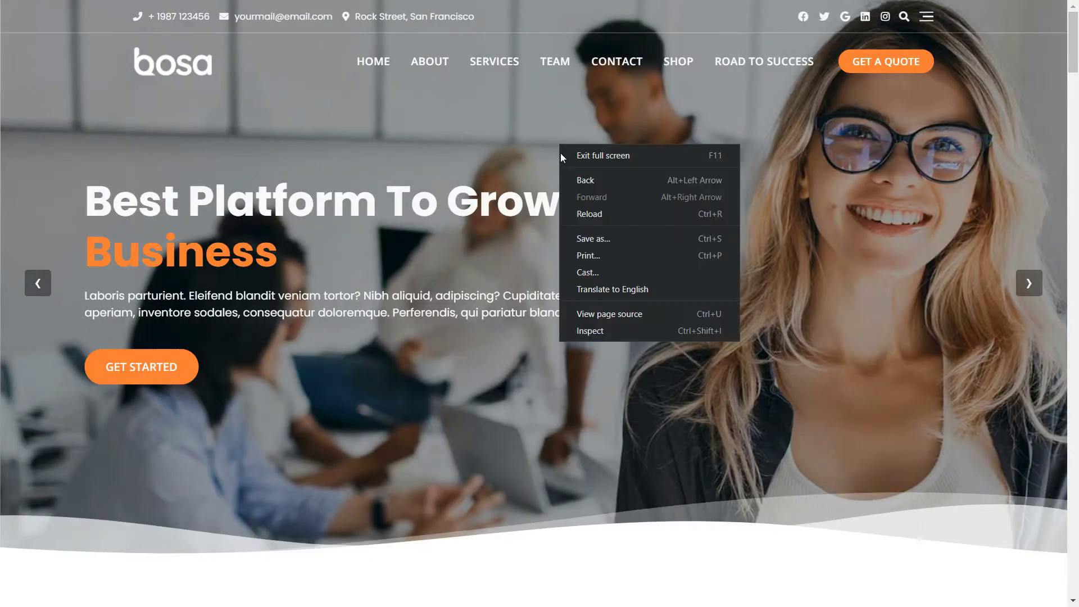
left_click(605, 216)
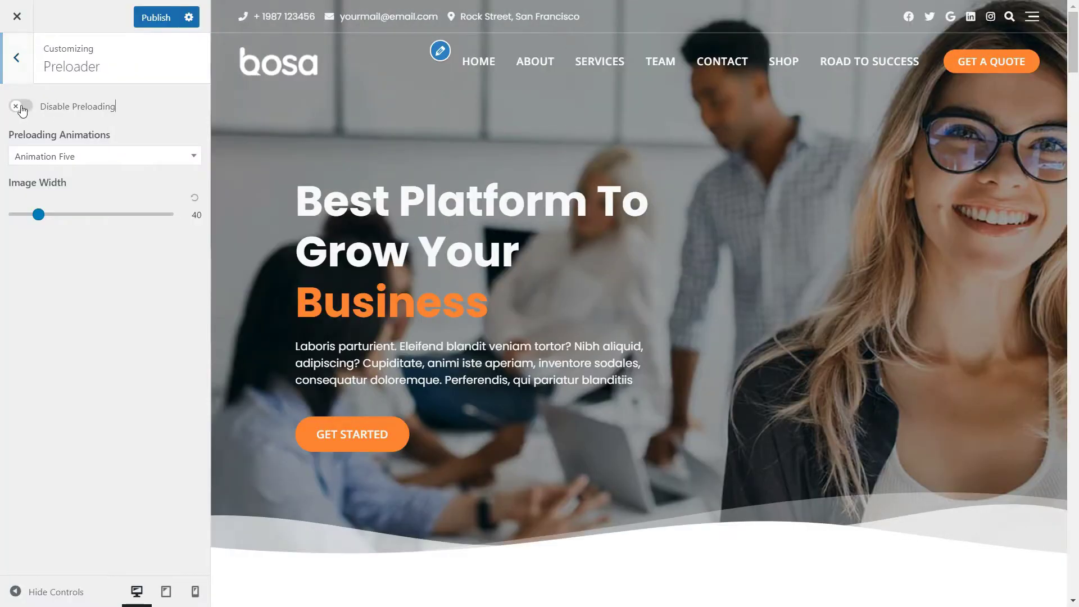
left_click(21, 106)
left_click(145, 22)
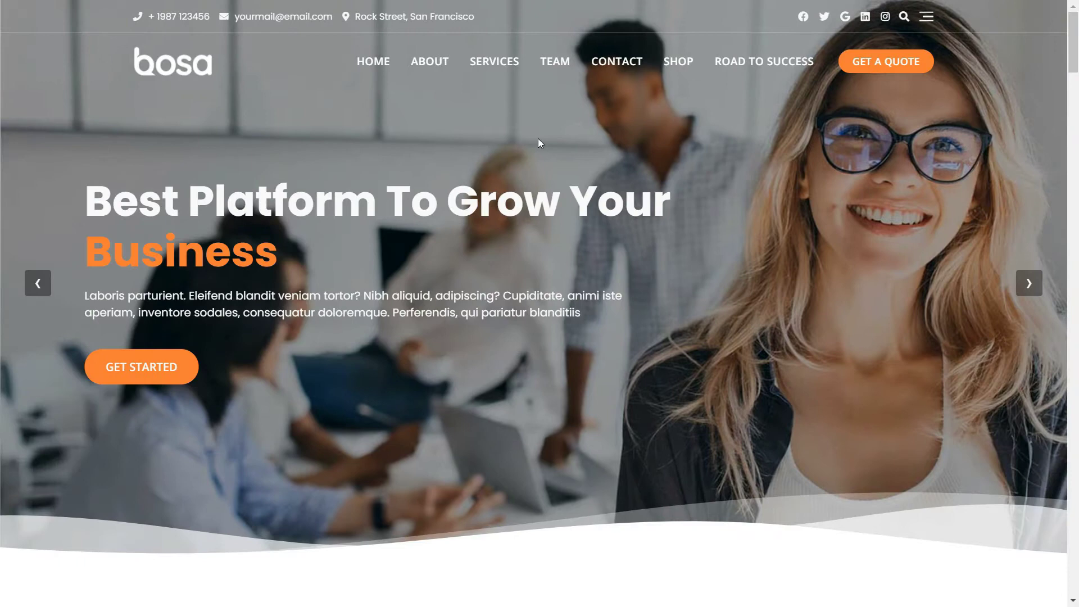
right_click(538, 142)
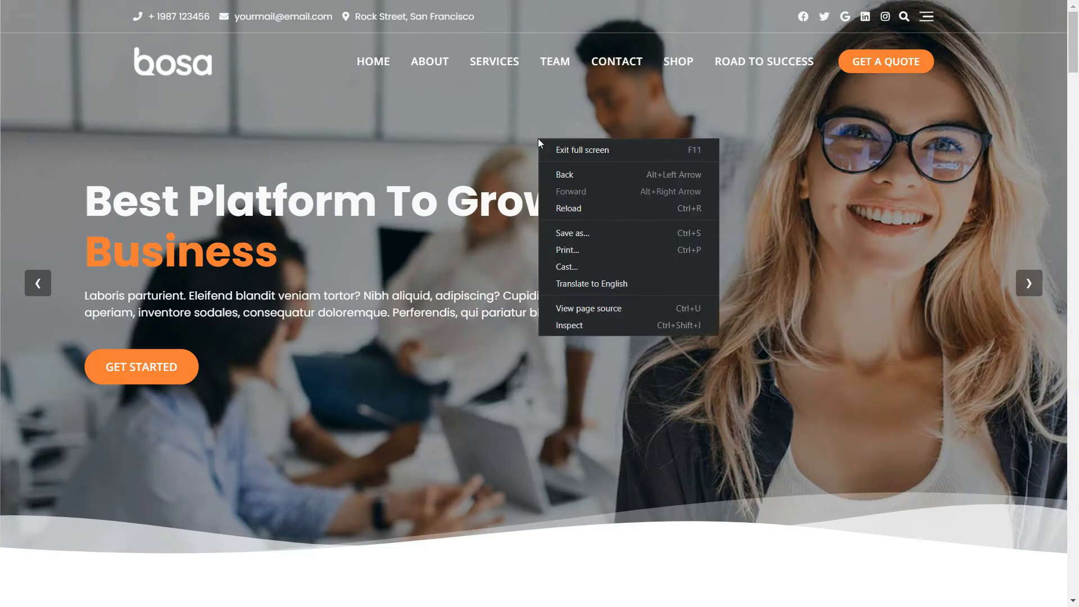
left_click(585, 210)
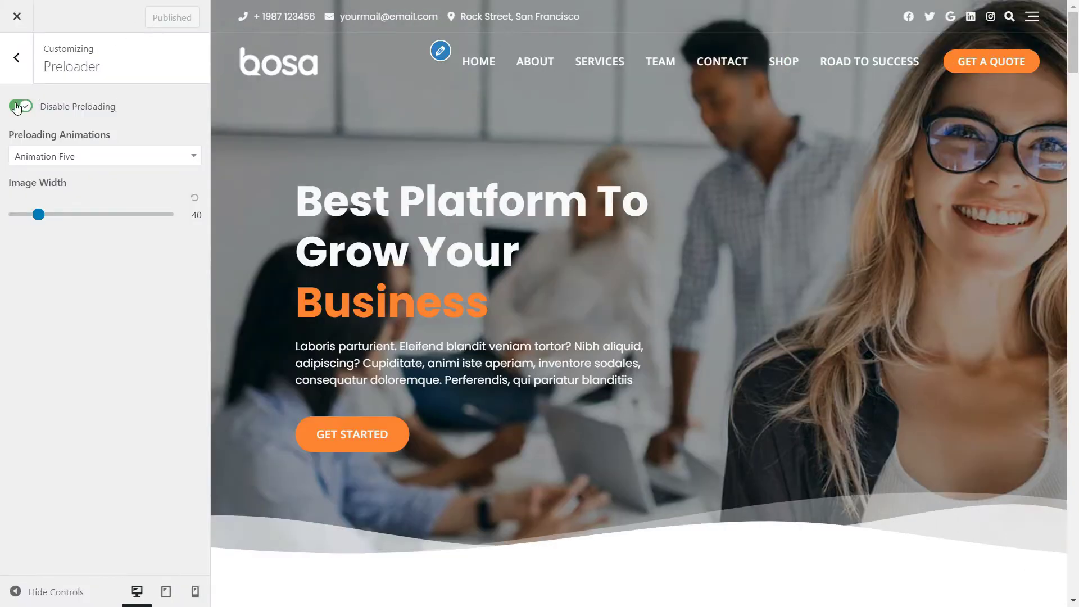
Re-enable preloading with Animation Four, publish it, and reload the live homepage to see the preloader
left_click(17, 106)
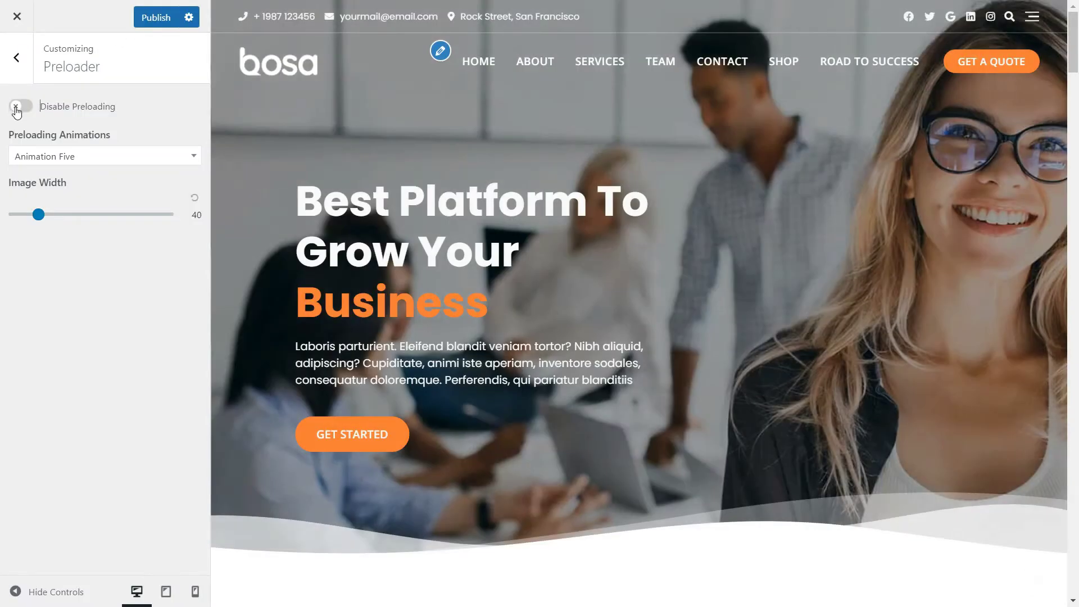
left_click(59, 163)
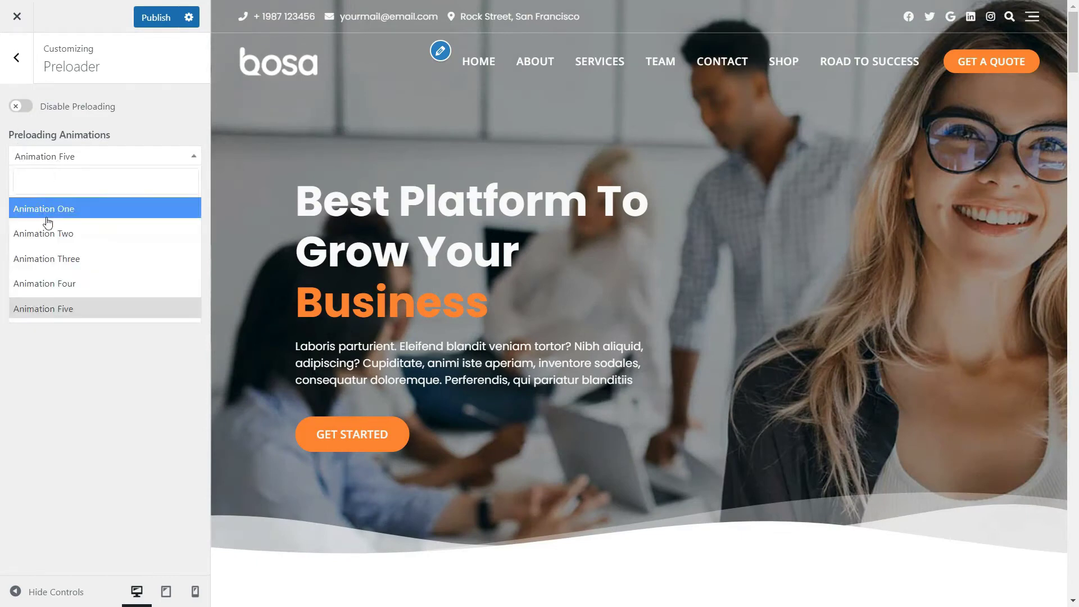
left_click(67, 284)
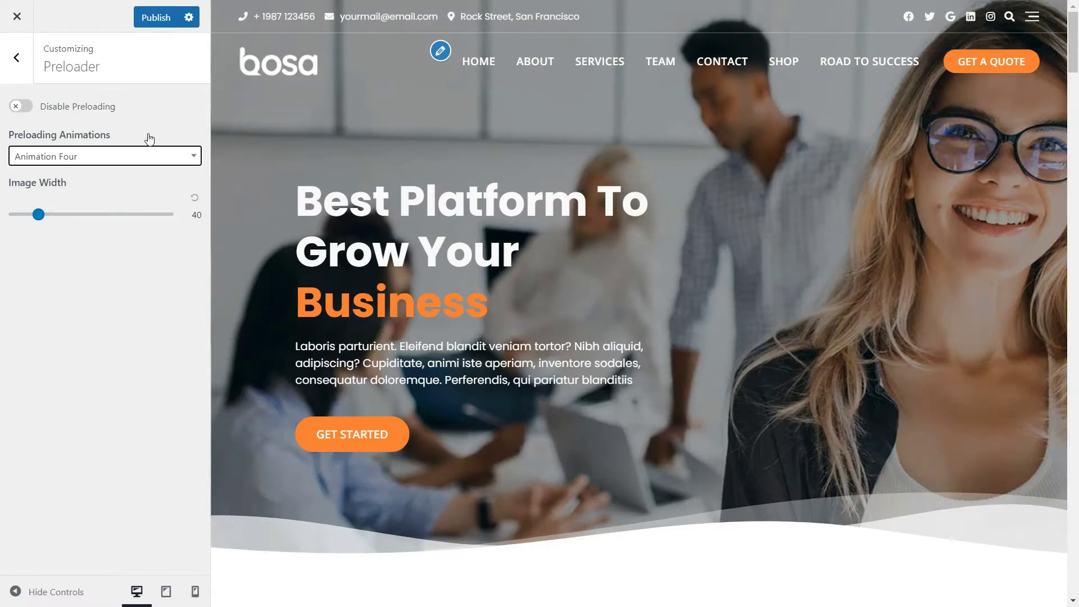
left_click(155, 18)
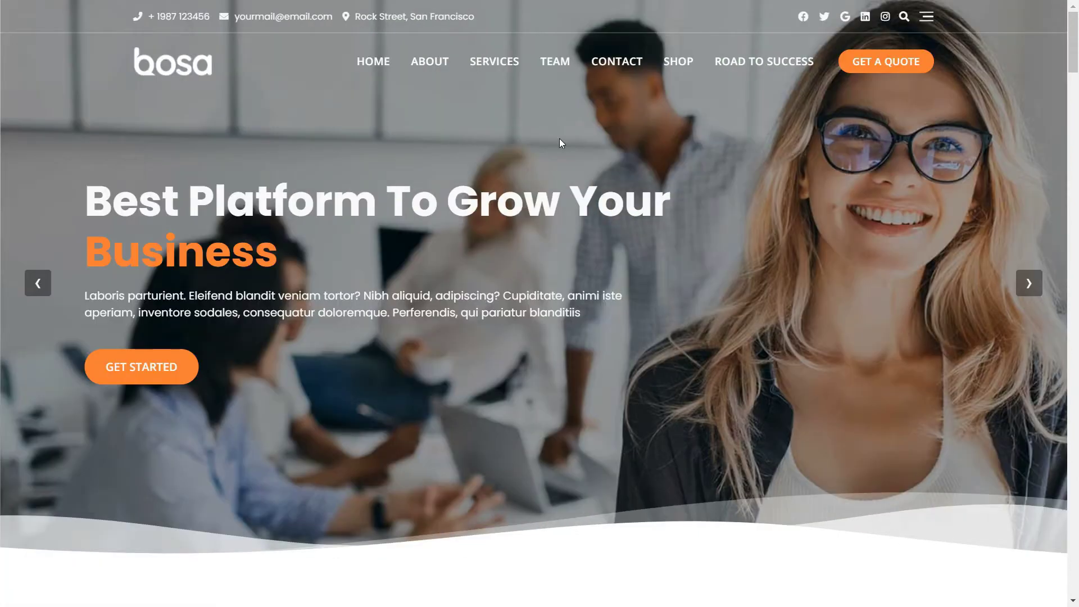
right_click(559, 139)
left_click(593, 208)
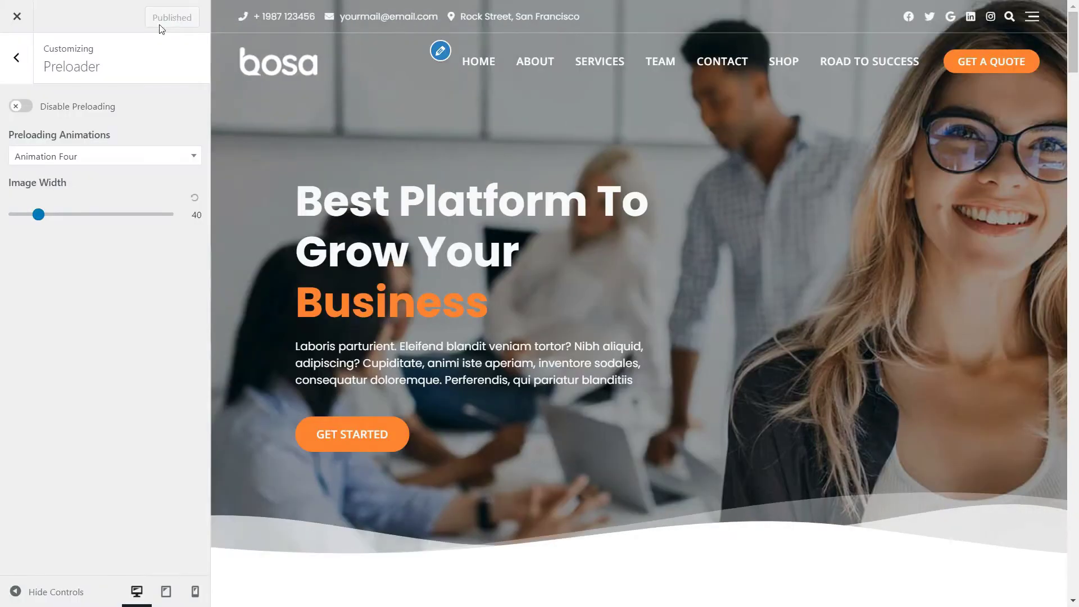
Change the preloading animation to Animation Three, publish it, and reload the live homepage to check it
left_click(42, 156)
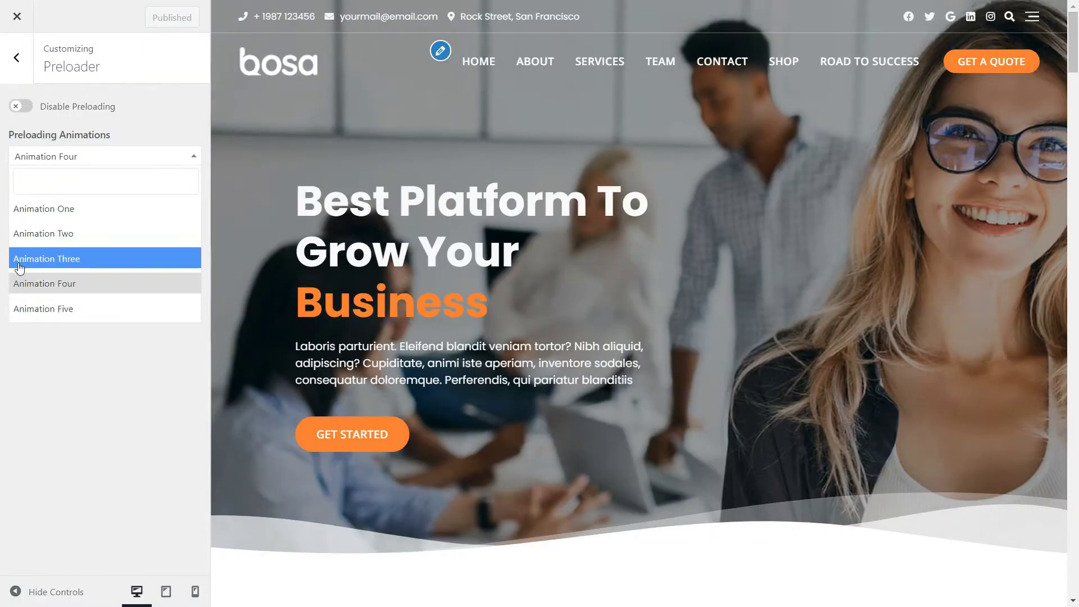
left_click(52, 260)
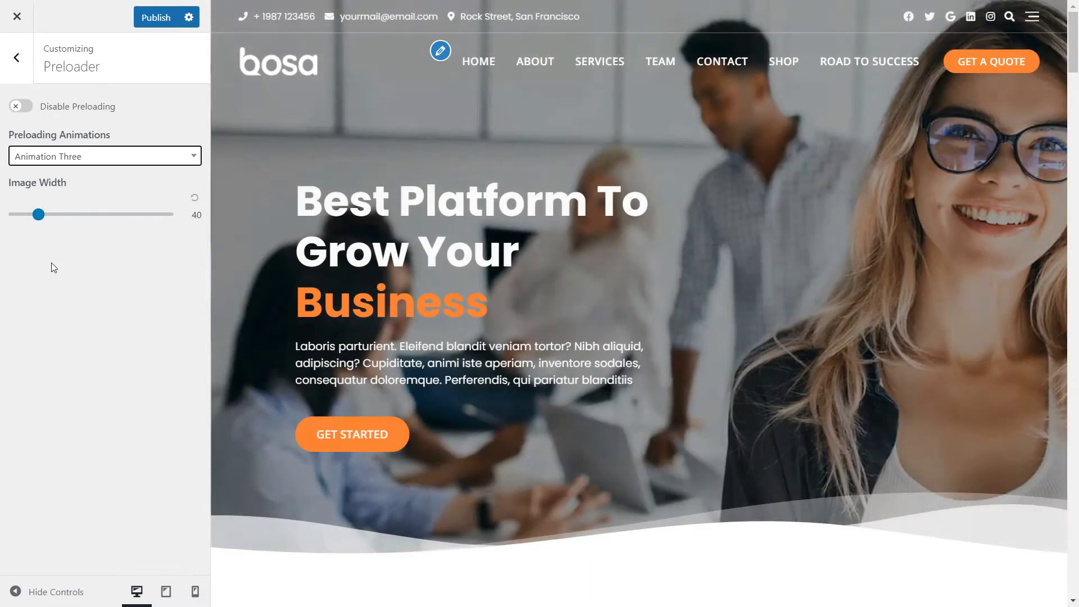
left_click(157, 18)
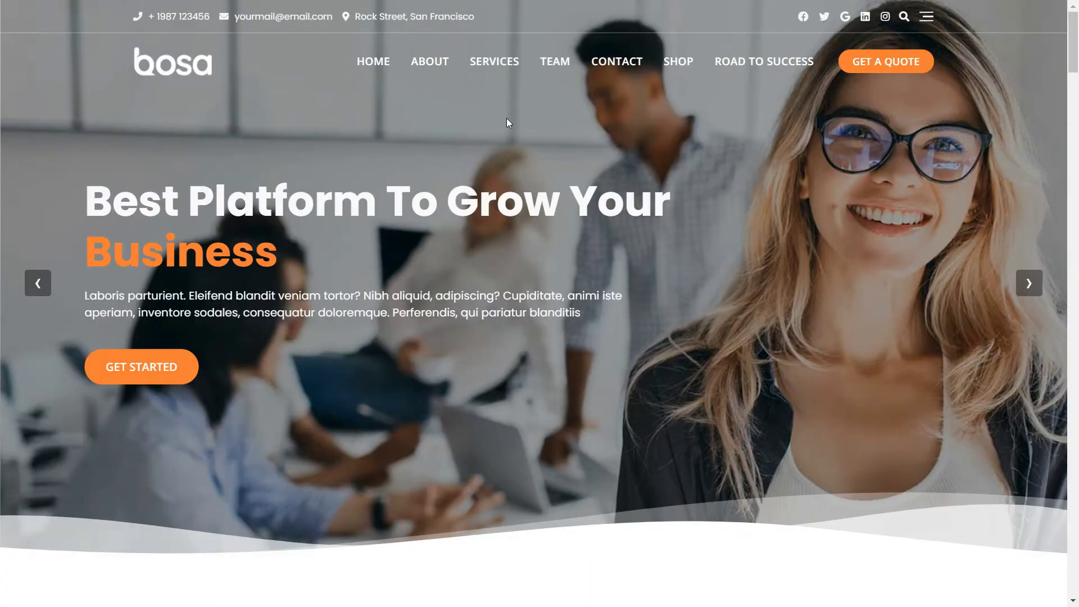
right_click(507, 119)
left_click(537, 187)
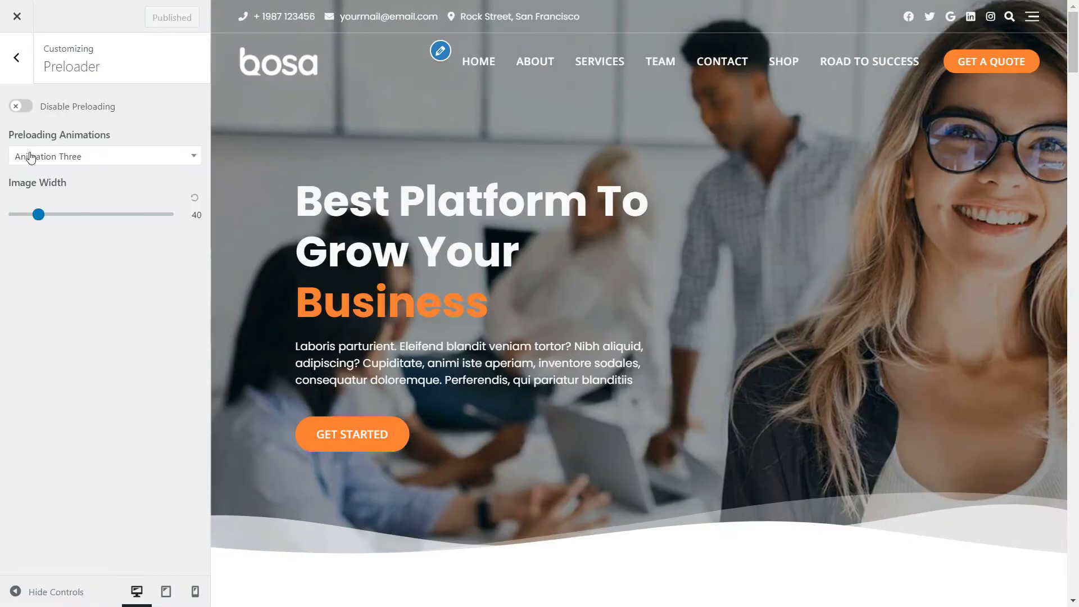
Publish Animation Five with an image width of 75 for the preloader, and reload the live homepage
left_click(31, 158)
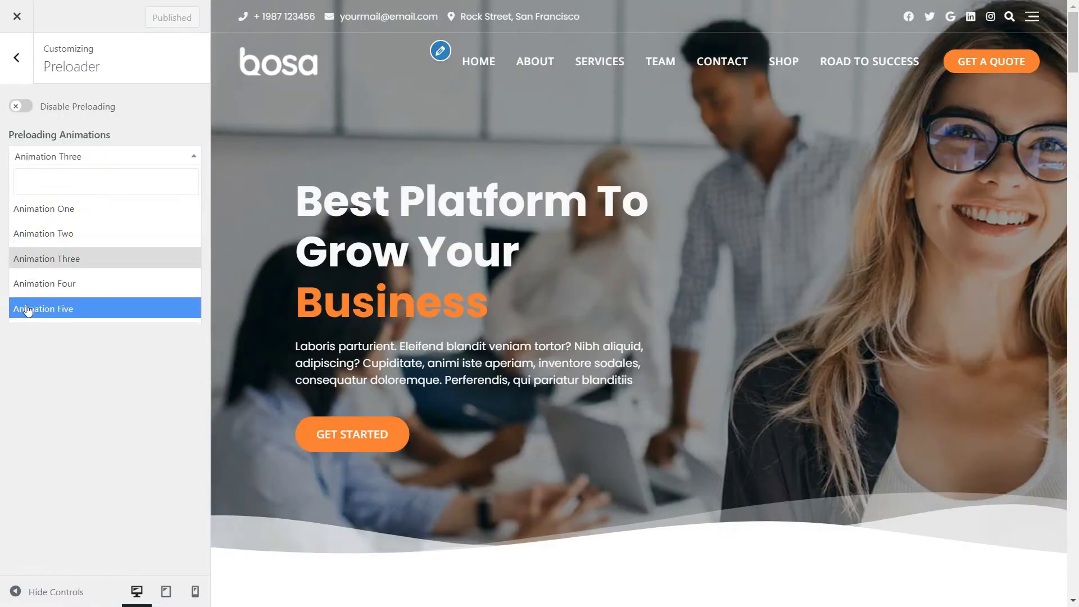
left_click(47, 311)
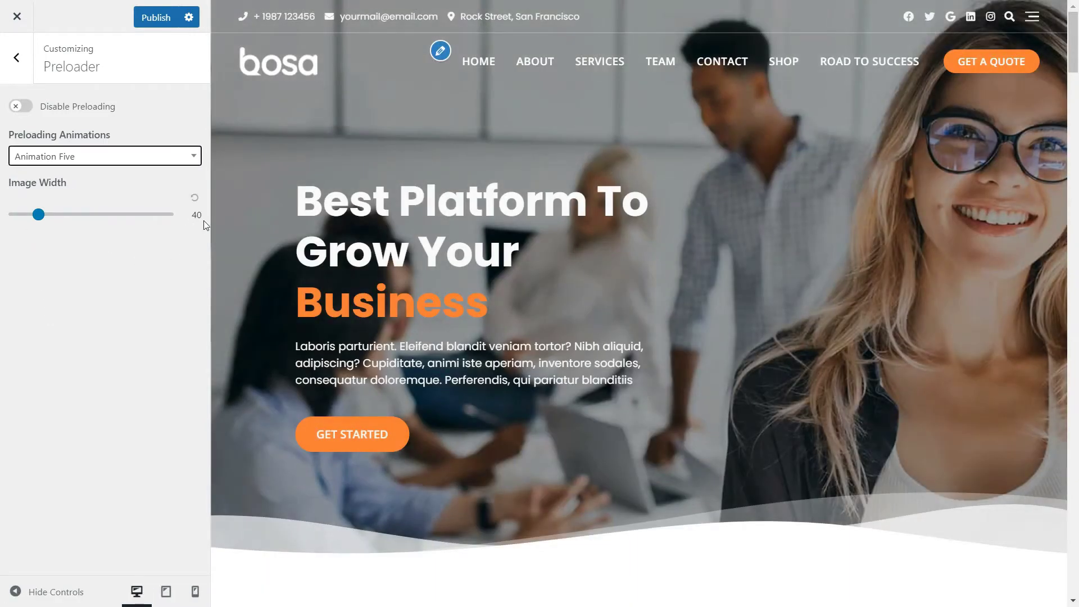
left_click_drag(39, 216, 67, 220)
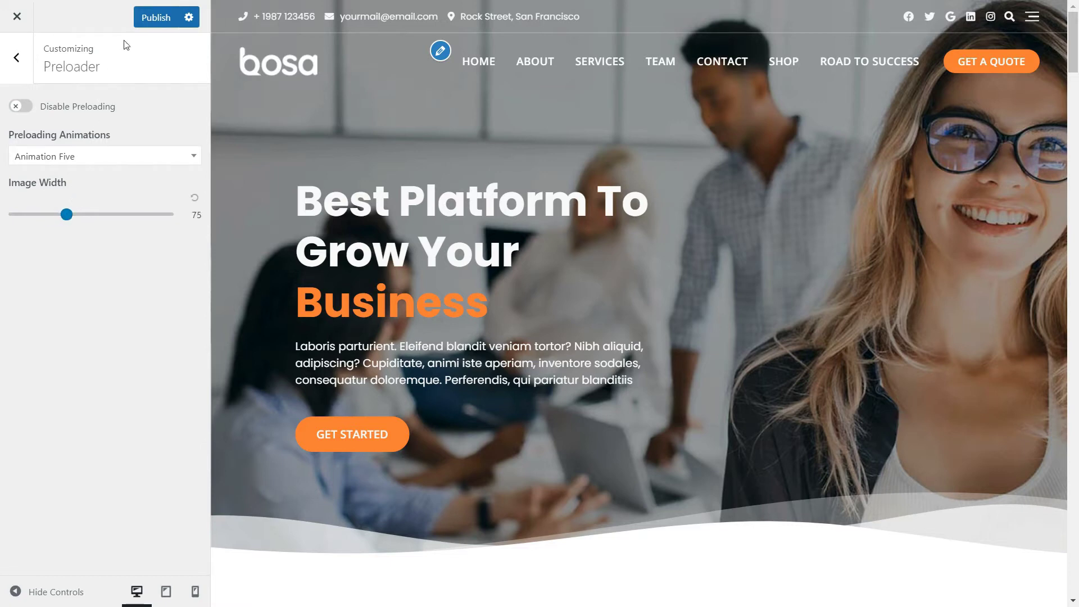
left_click(154, 19)
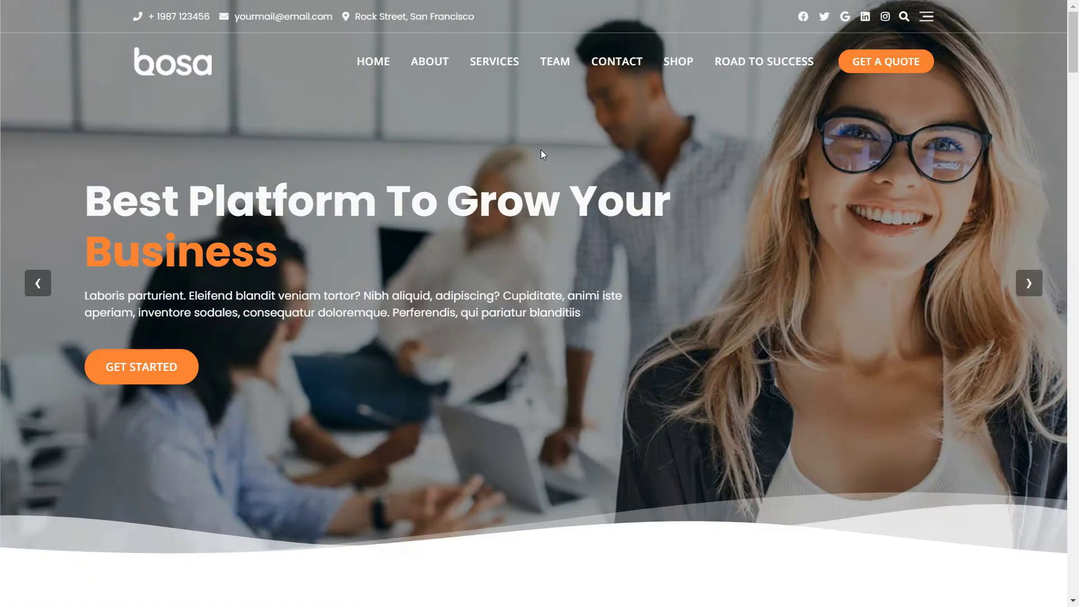
right_click(542, 153)
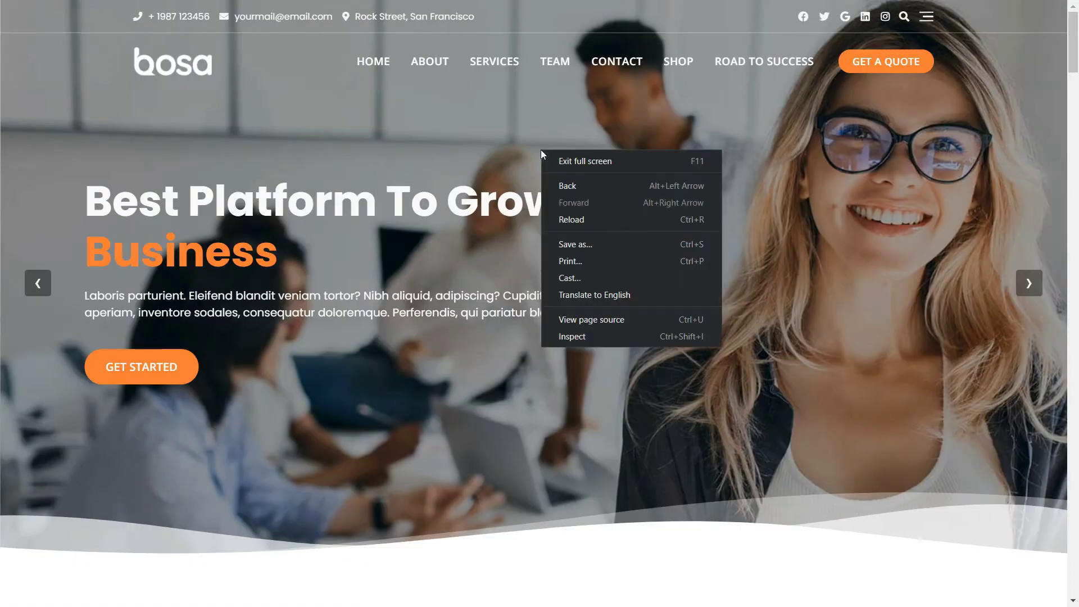
left_click(581, 219)
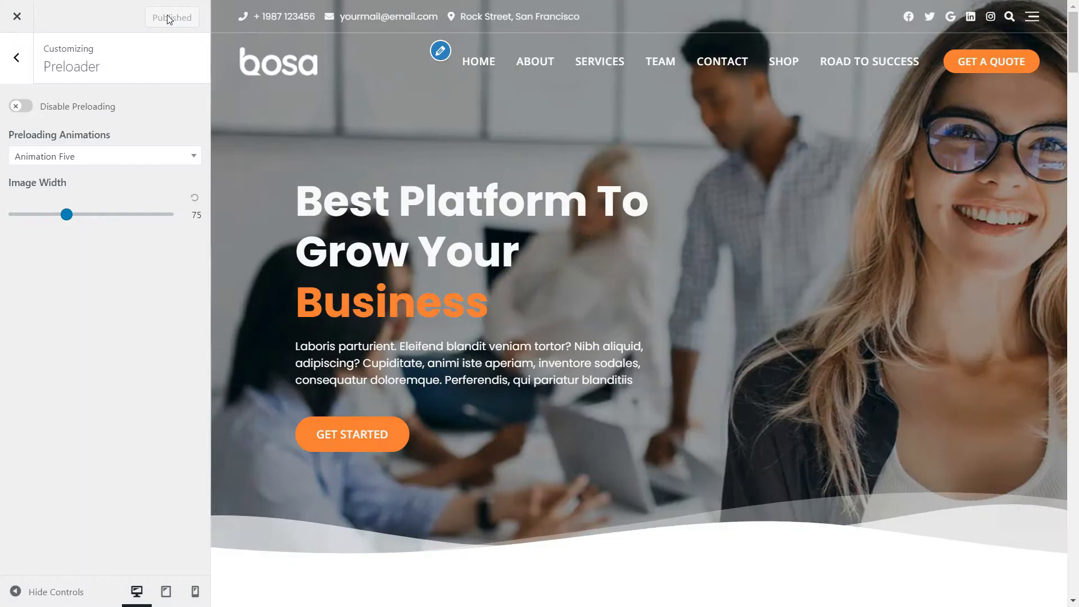
Publish a preloader image width of 20, check it by reloading the live homepage, and reset the width to its default
left_click_drag(67, 214, 24, 220)
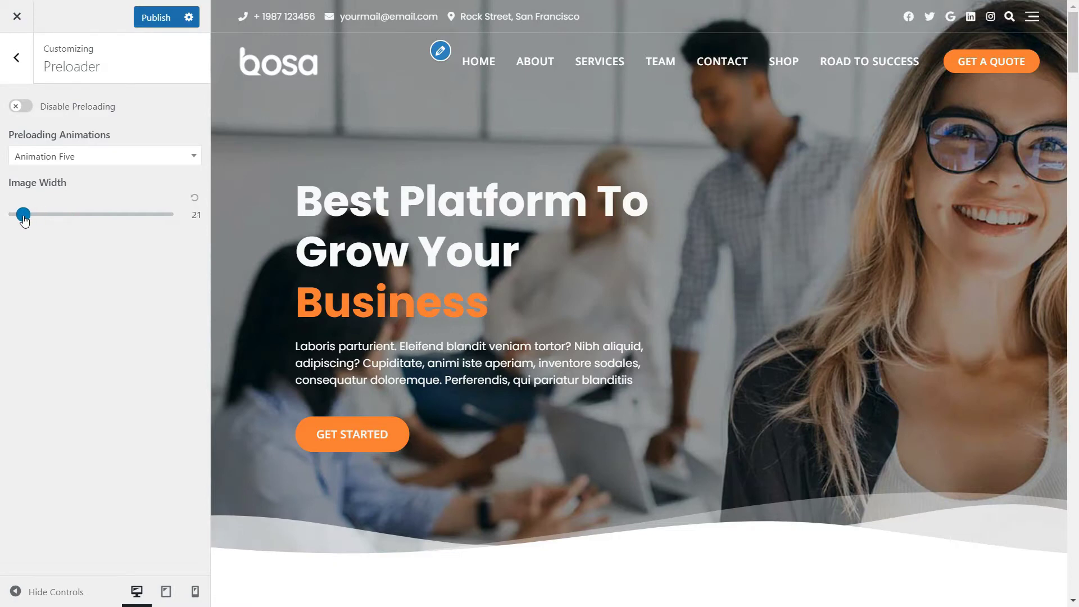
left_click(152, 24)
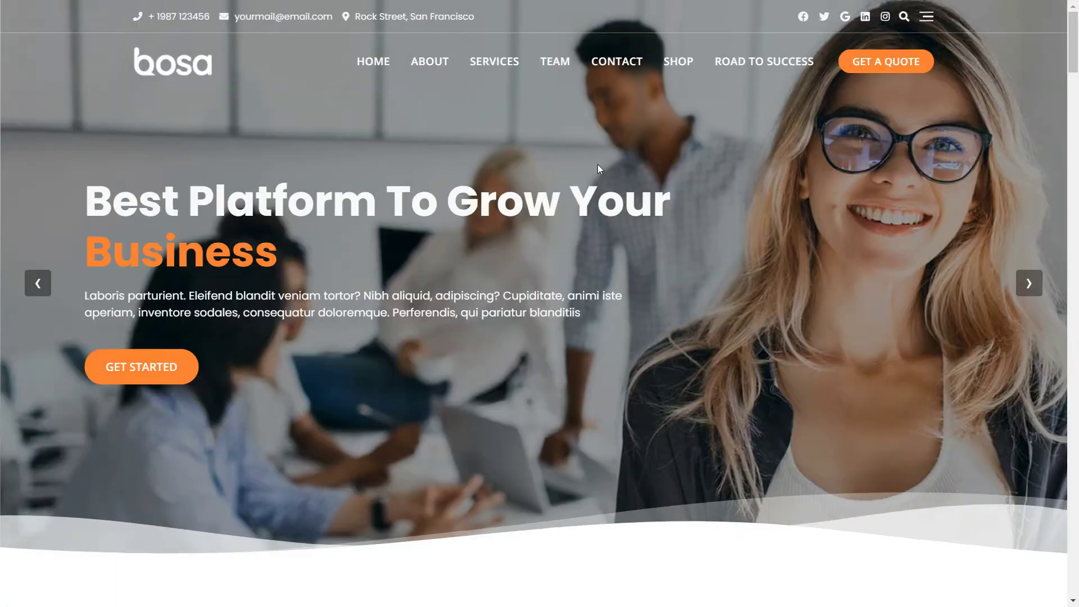
right_click(598, 164)
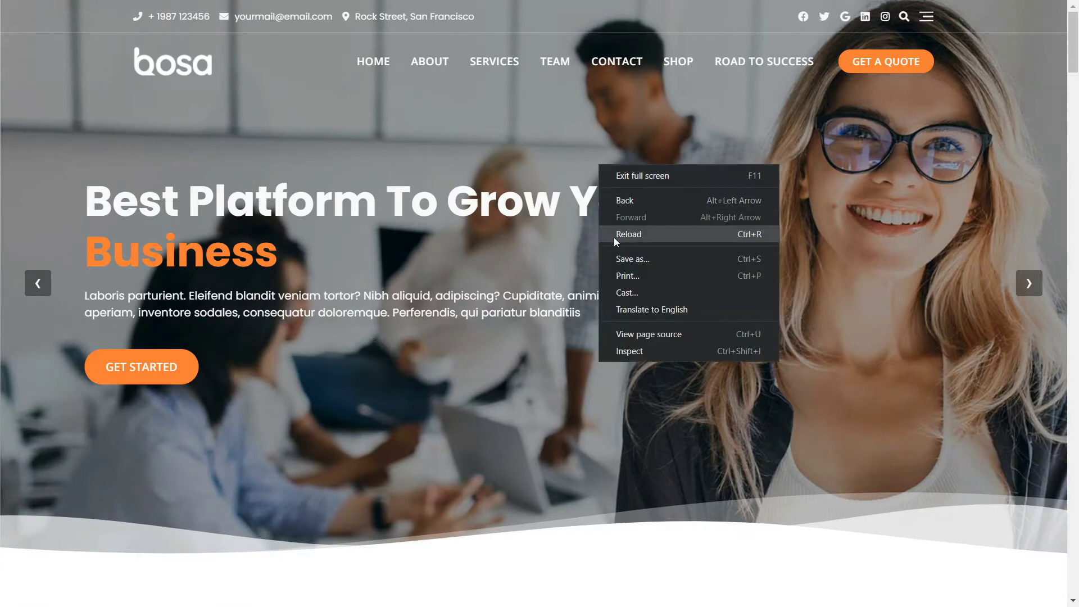
left_click(637, 235)
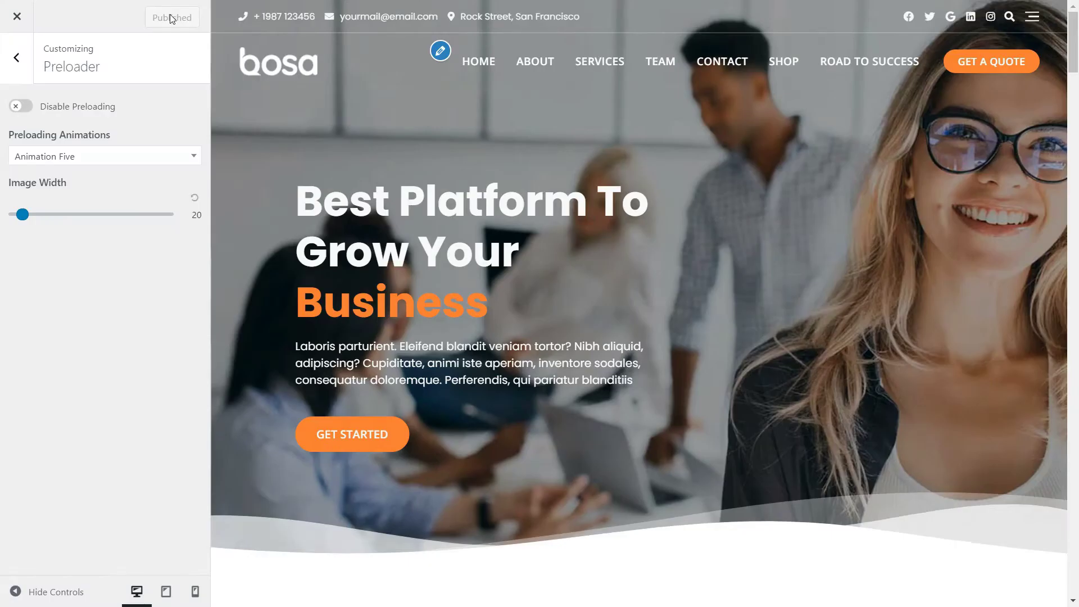
left_click(194, 198)
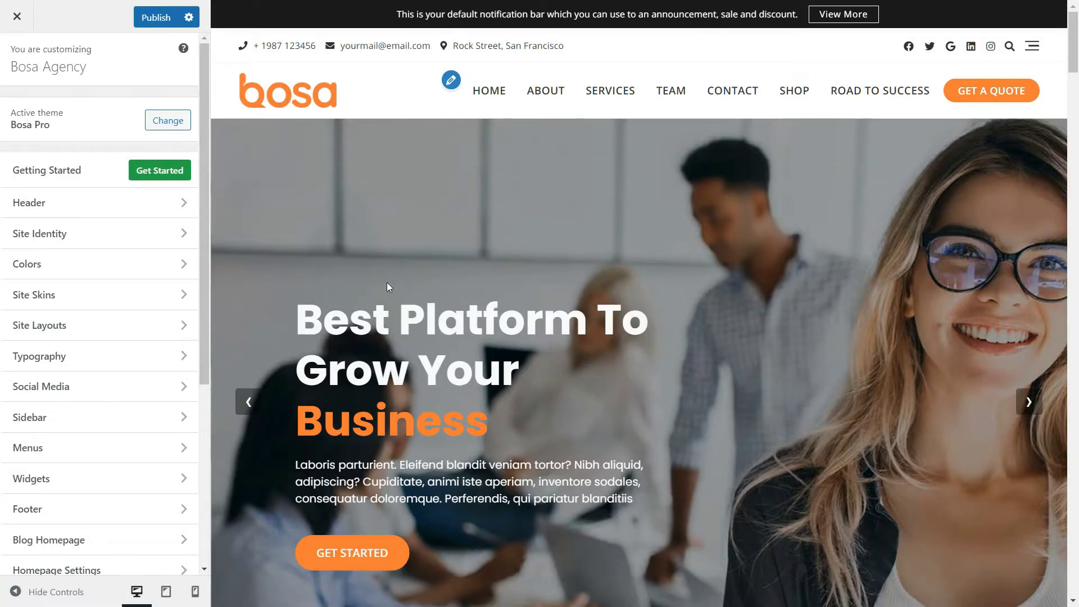
In the Bosa Pro customizer's Preloader settings, choose Animation six, publish it, and reload the live homepage
scroll(113, 347, "down", 5)
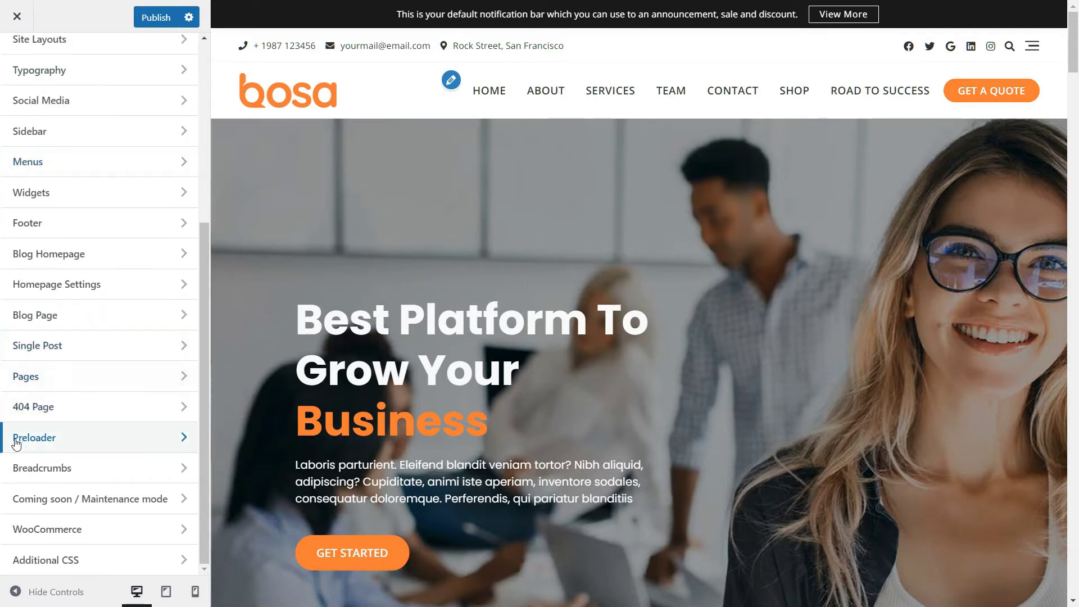
left_click(52, 438)
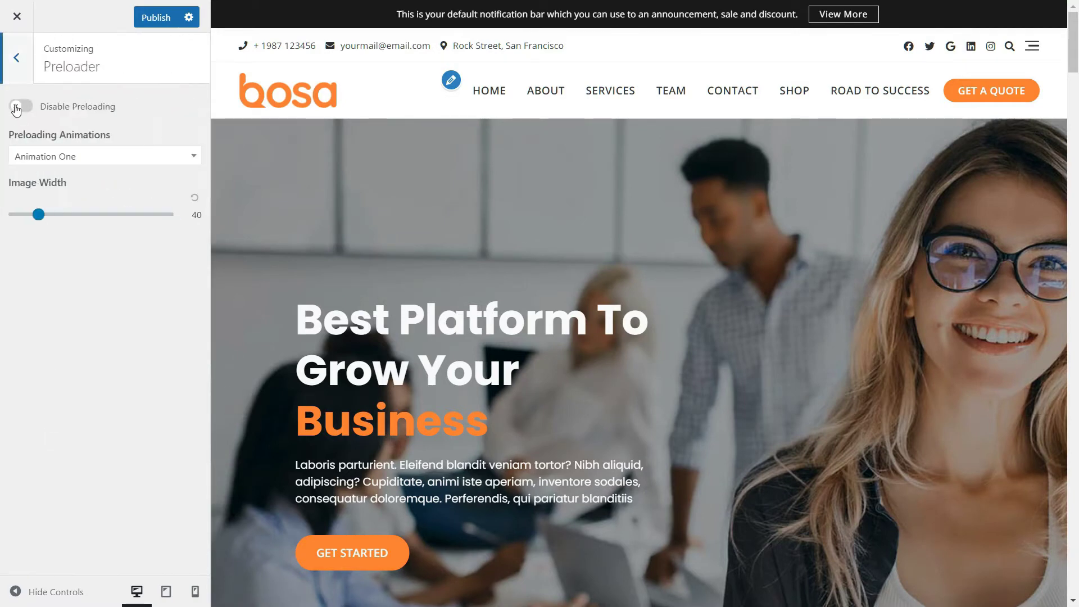
left_click(69, 161)
left_click_drag(197, 224, 204, 252)
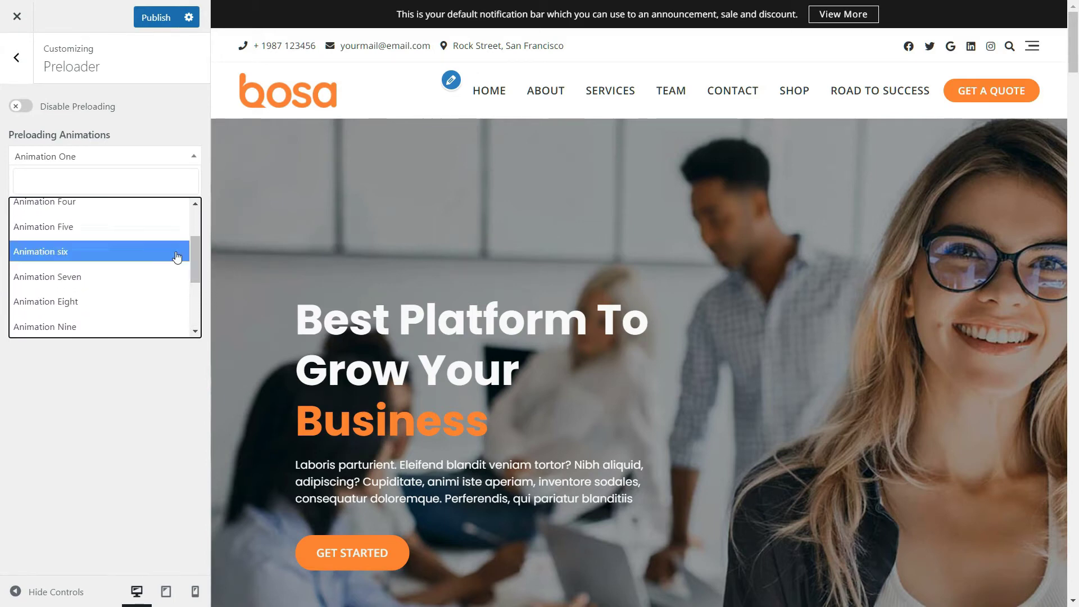
left_click(62, 249)
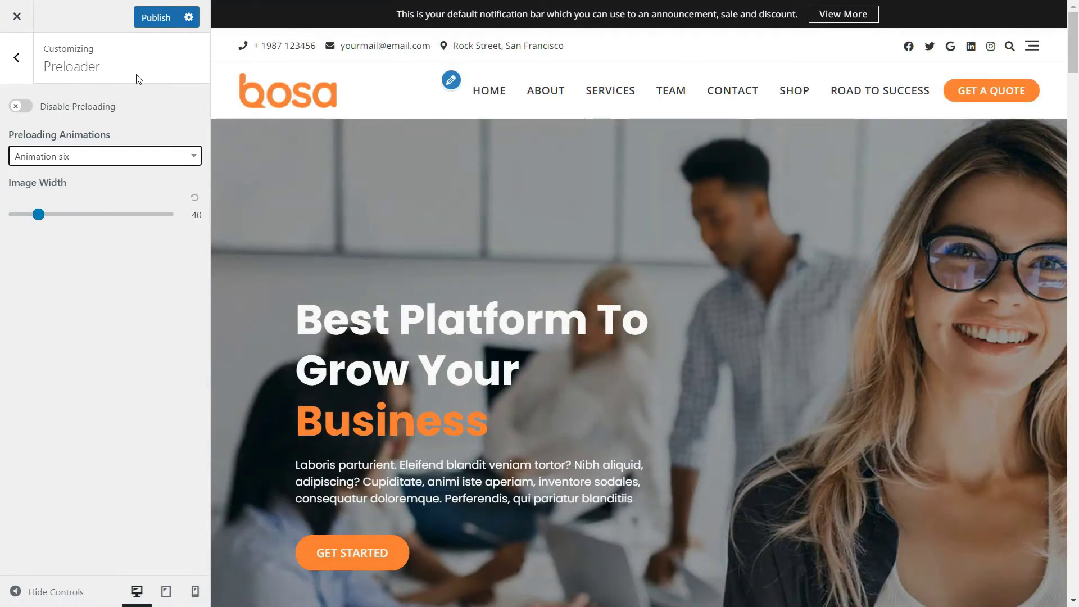
left_click(153, 18)
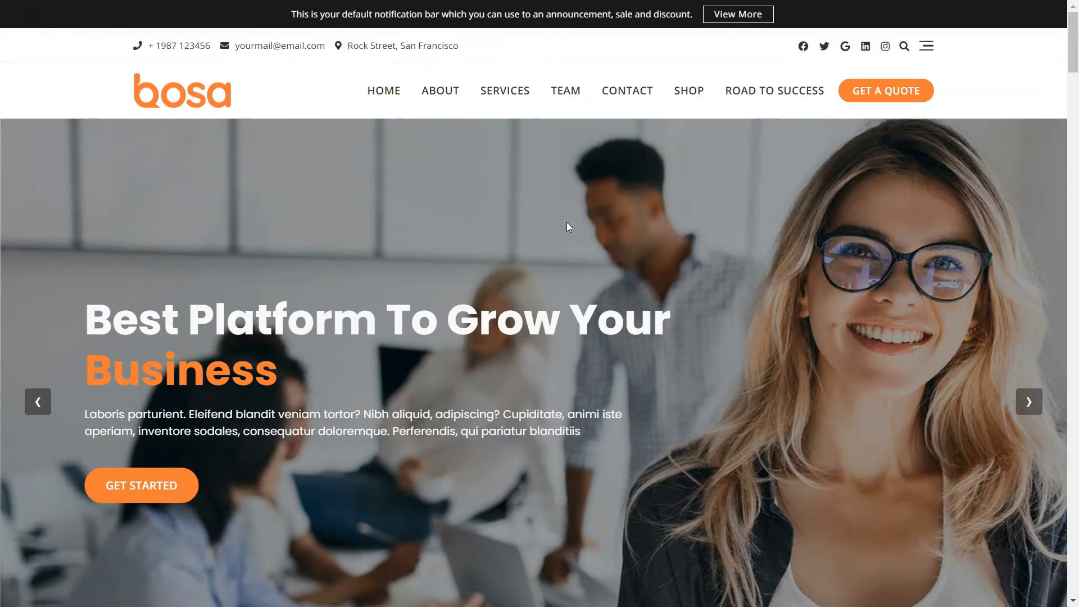
right_click(567, 222)
left_click(578, 297)
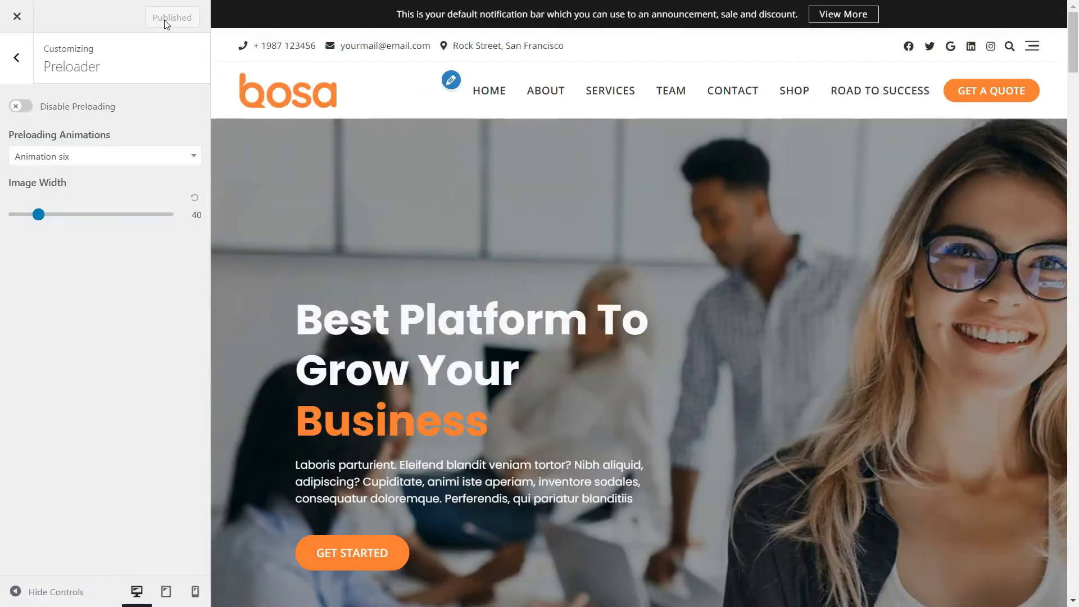
Set the preloading animation to White Color to Fade, publish it, and reload the live homepage to check it
left_click(47, 158)
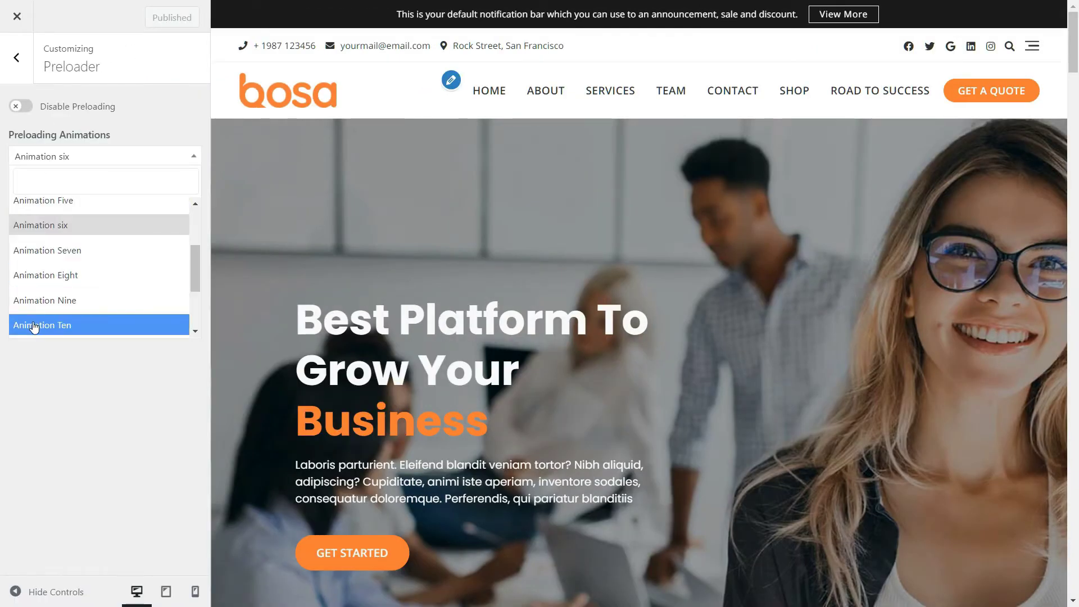
scroll(34, 328, "down", 2)
left_click(71, 250)
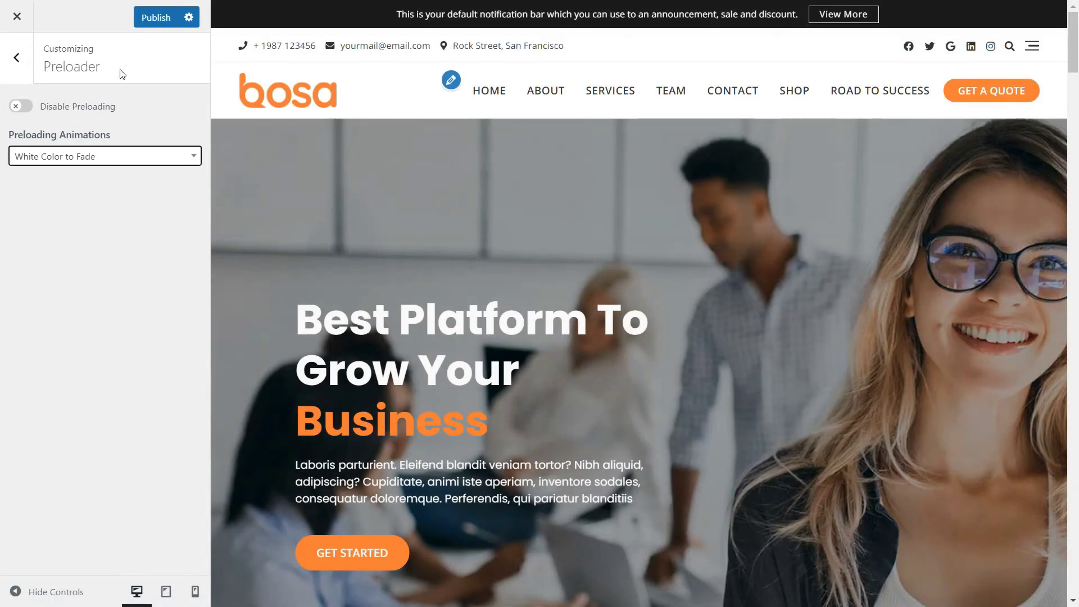
left_click(150, 19)
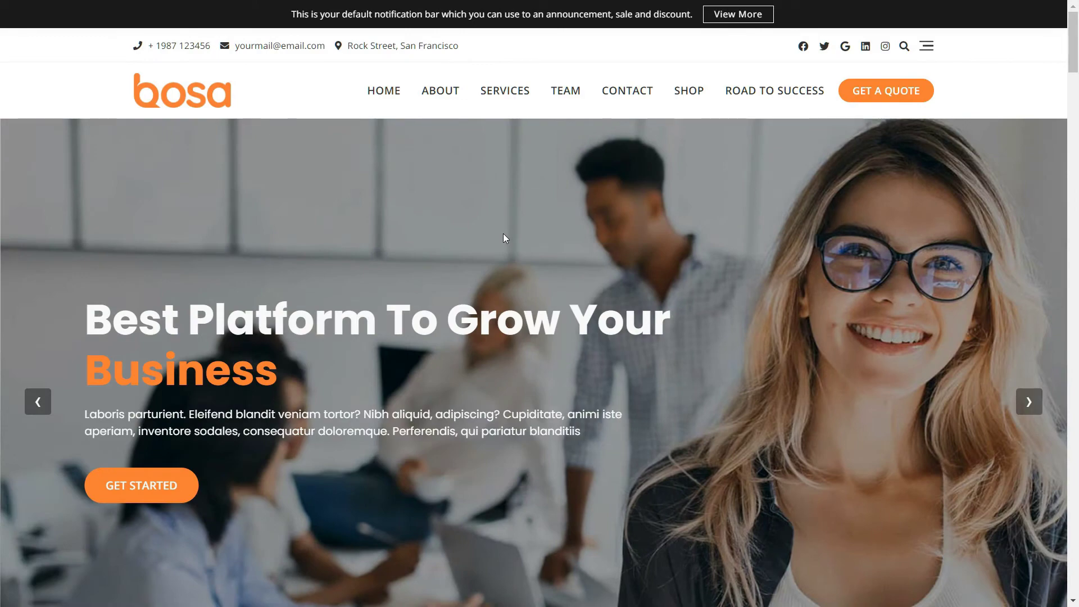
right_click(504, 234)
left_click(520, 301)
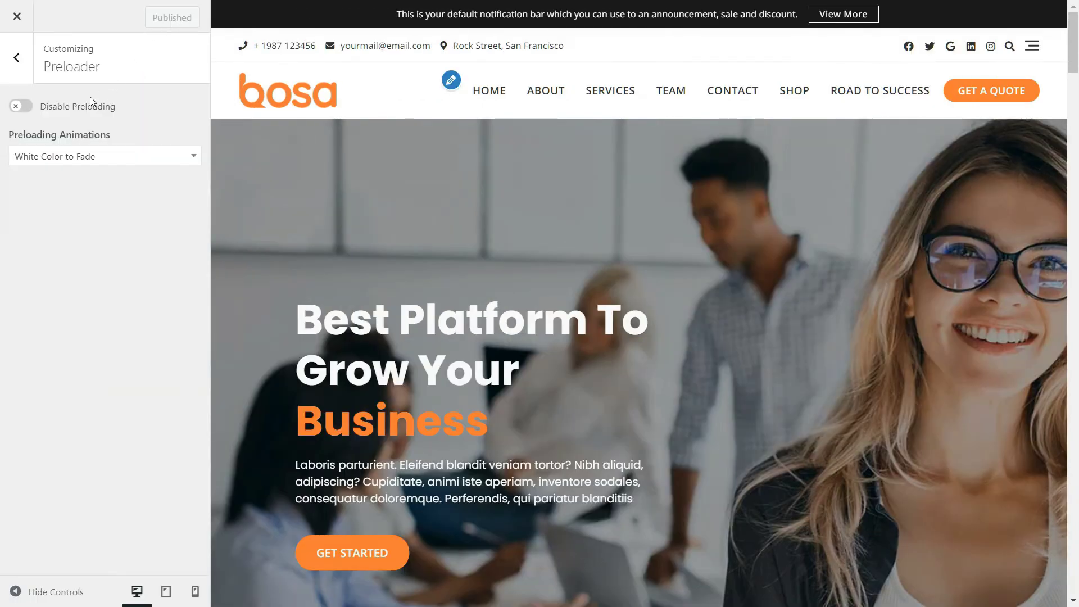
Set the preloading animation to Black Color to Fade, publish it, and reload the live homepage to check it
left_click(38, 156)
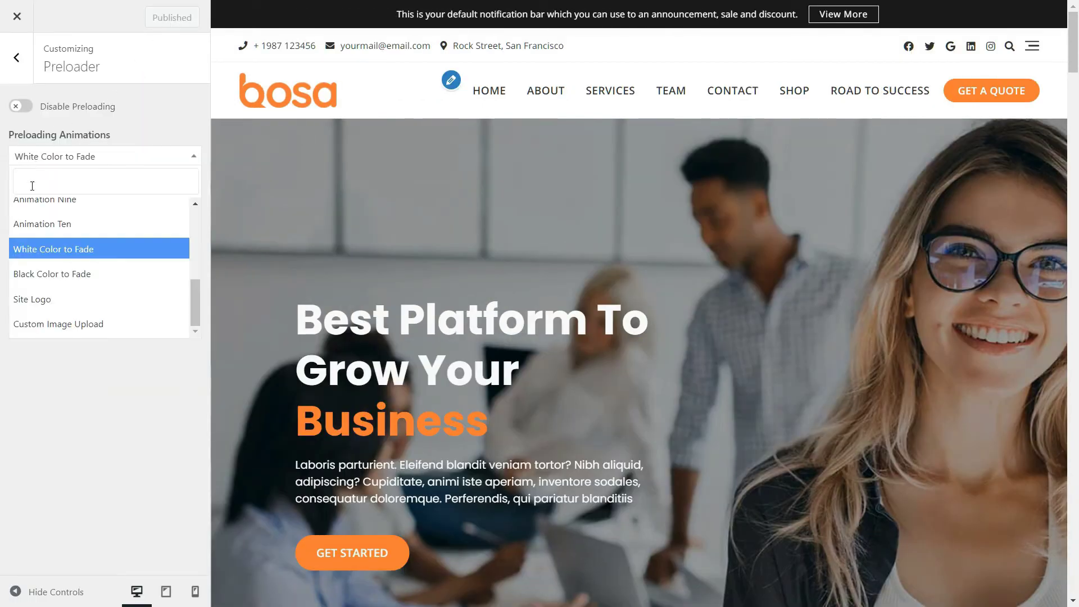
left_click(81, 274)
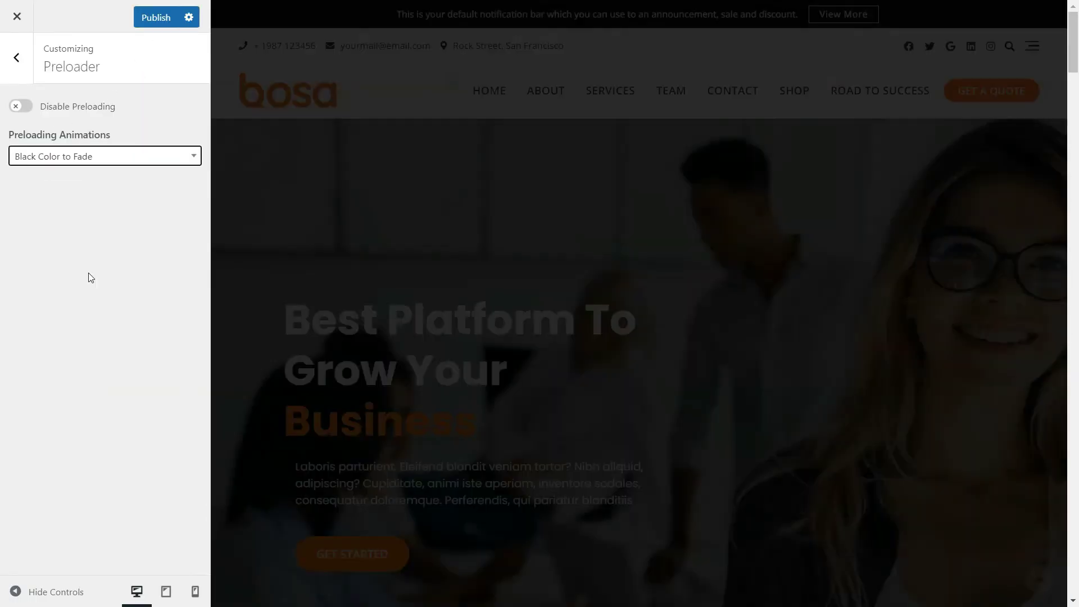
left_click(150, 19)
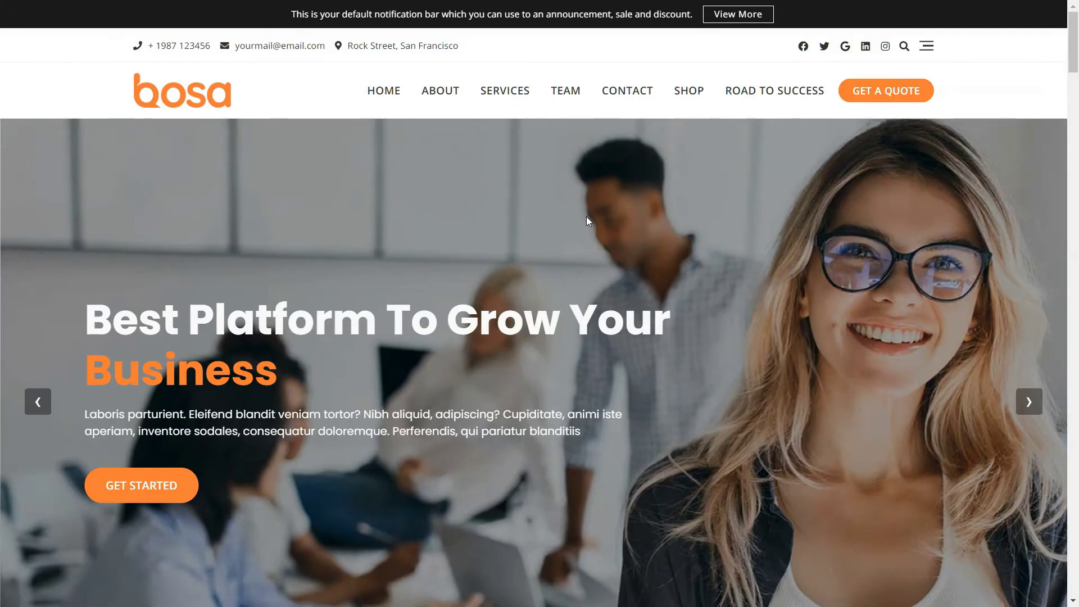
right_click(588, 221)
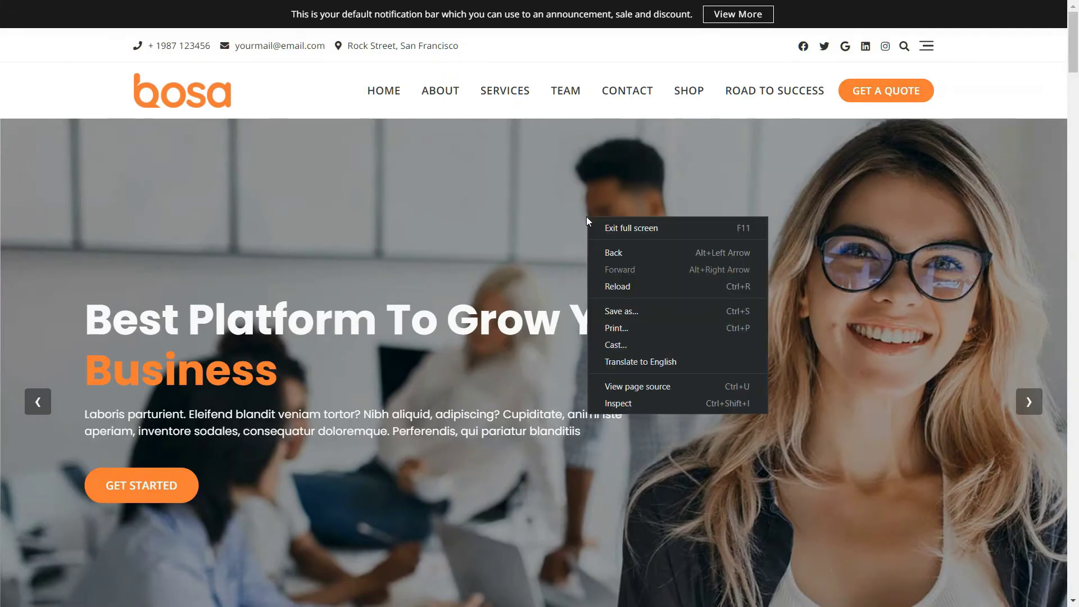
left_click(607, 291)
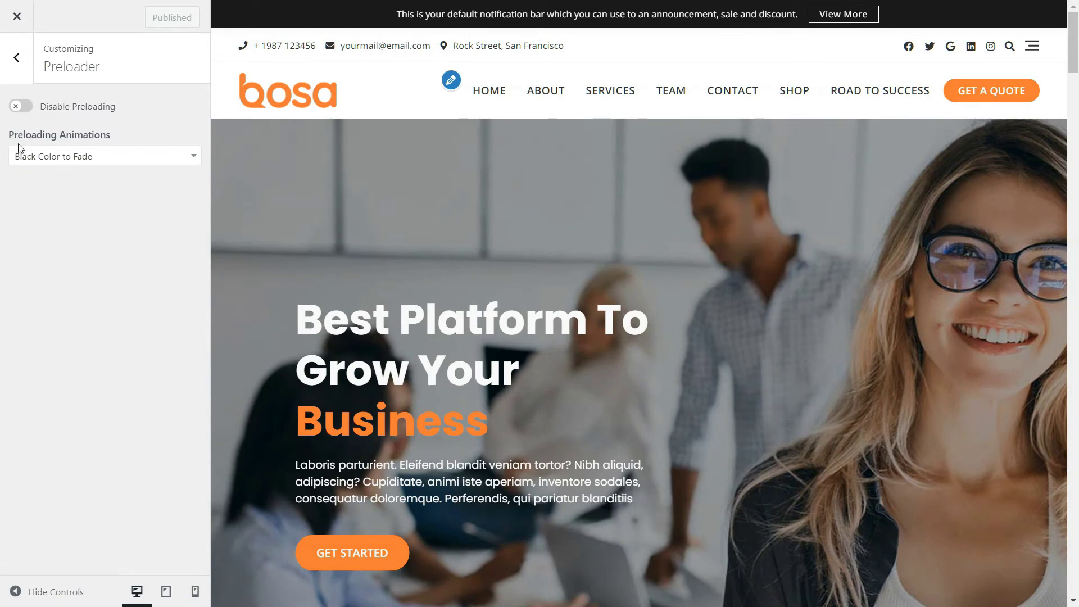
Publish Site Logo as the preloading animation with an image width of 100, and reload the live homepage
left_click(50, 159)
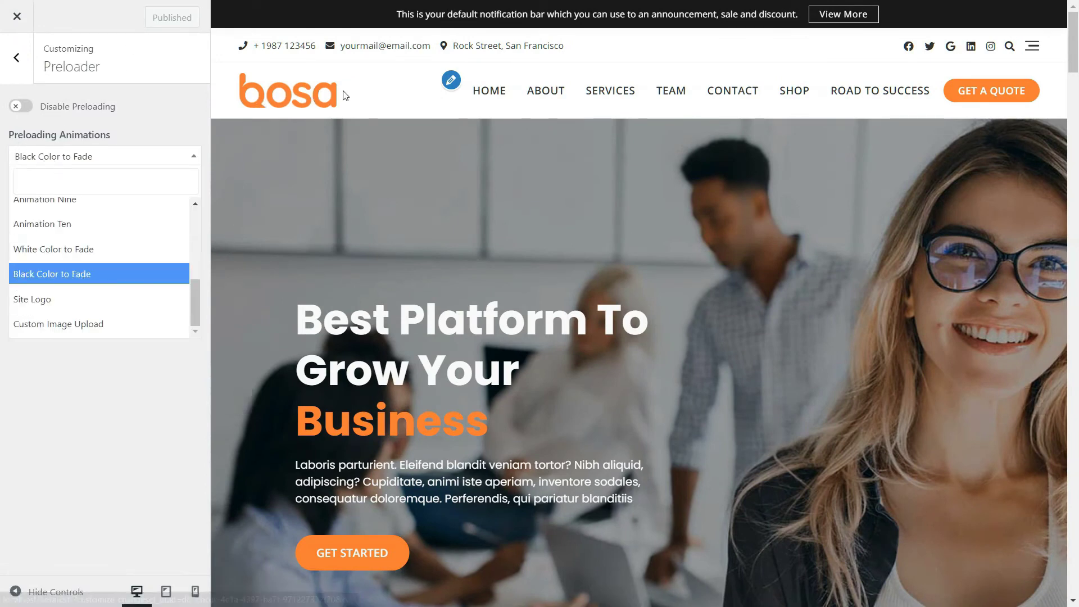
left_click(56, 301)
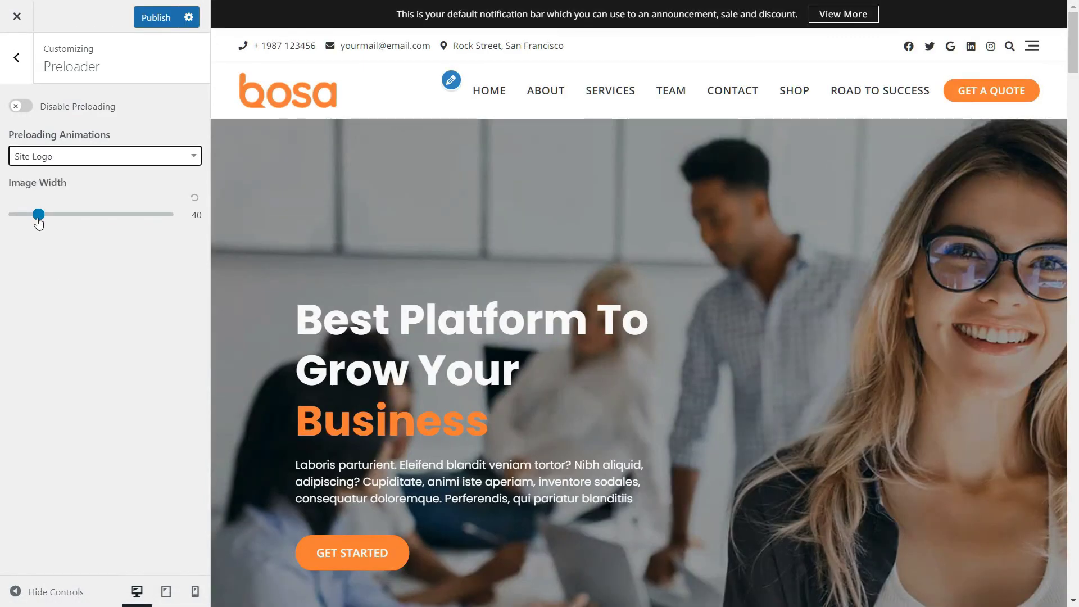
left_click_drag(39, 215, 91, 219)
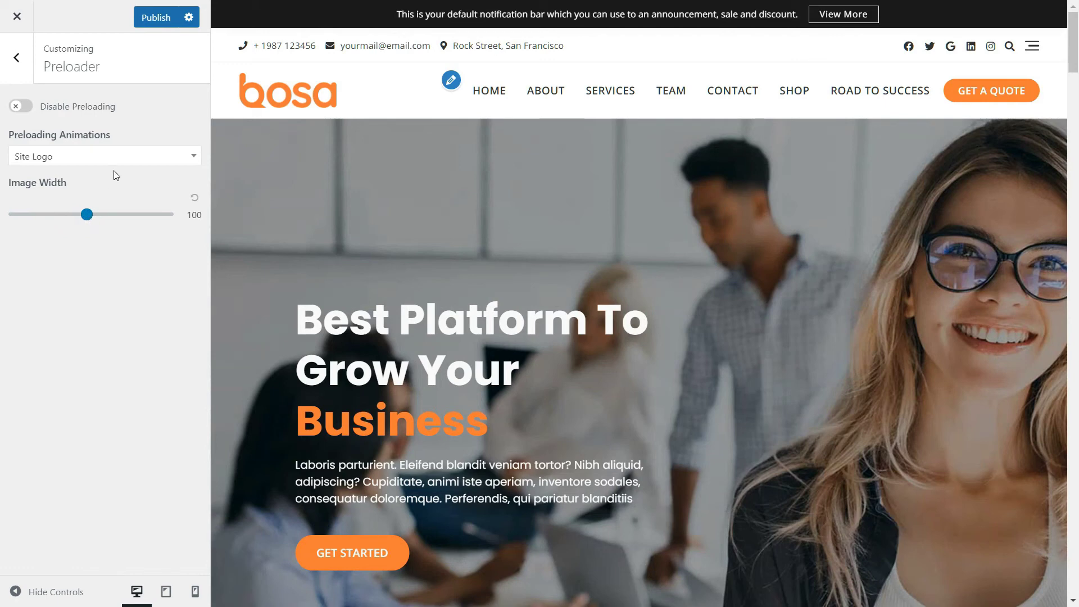
left_click(147, 25)
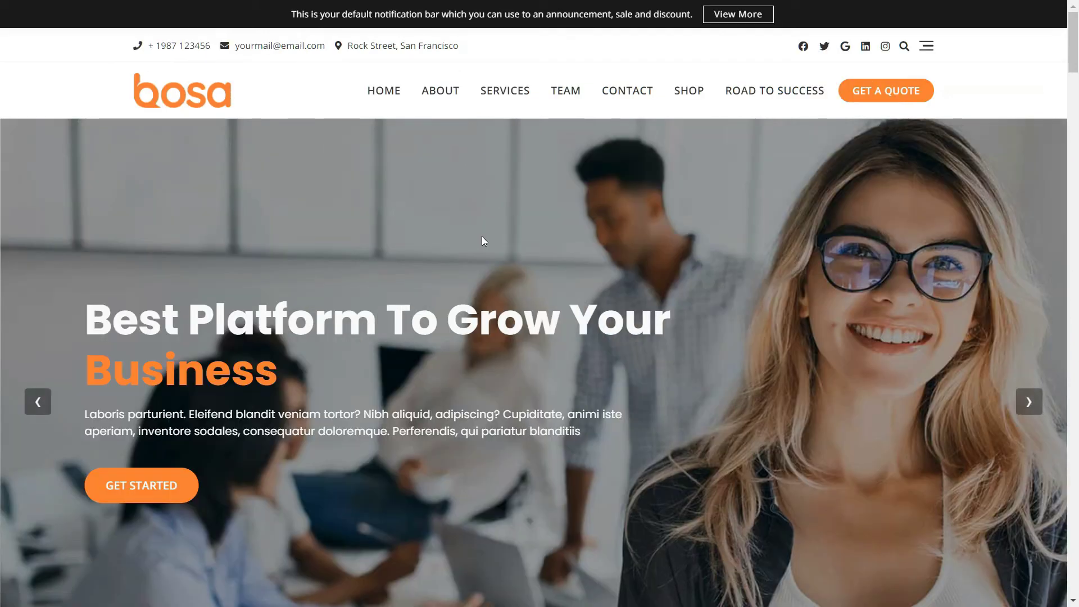
right_click(481, 237)
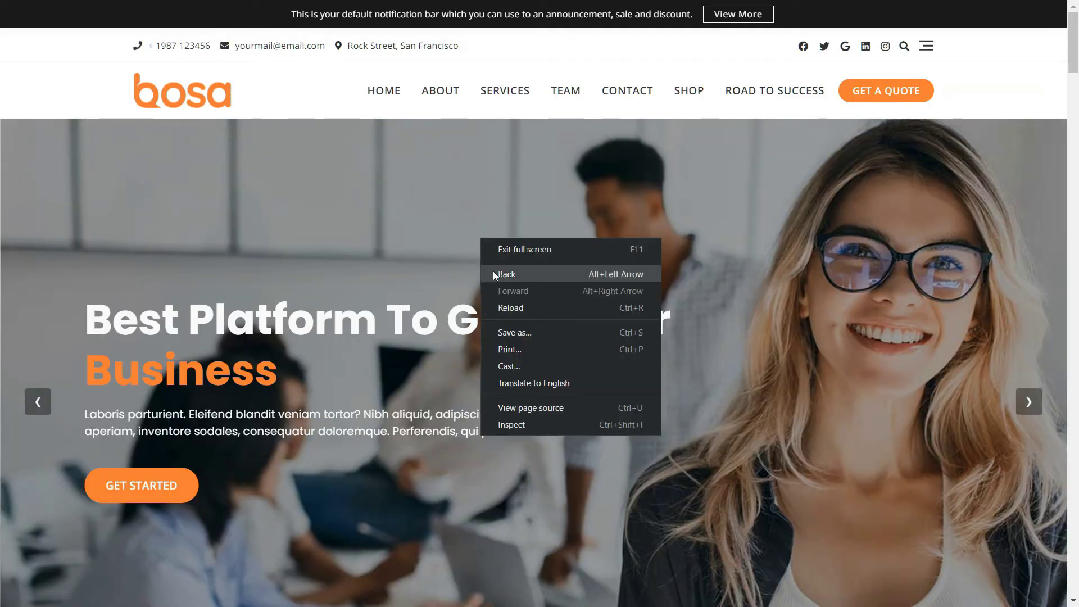
left_click(511, 309)
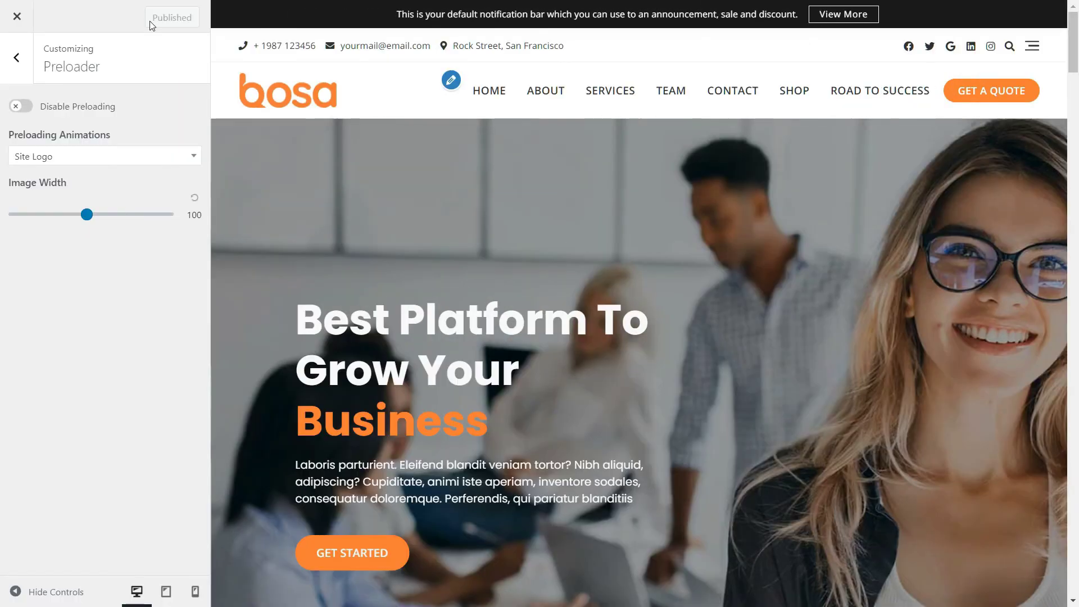
Set the preloading animation to Custom Image Upload and choose bosa-agency-logo1-1.png from the media library as its image
left_click(63, 157)
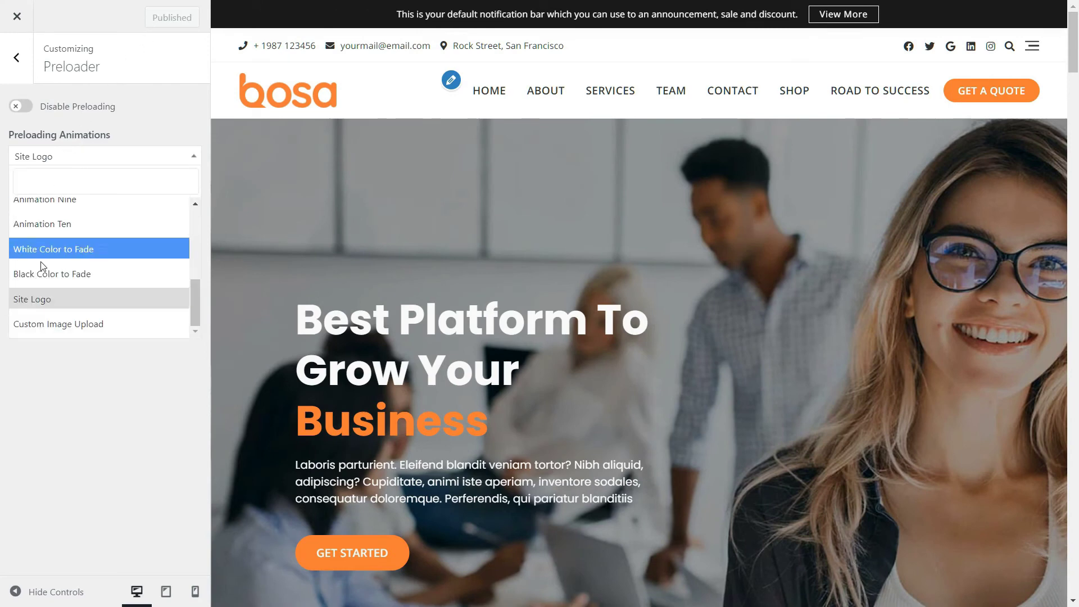
left_click(52, 328)
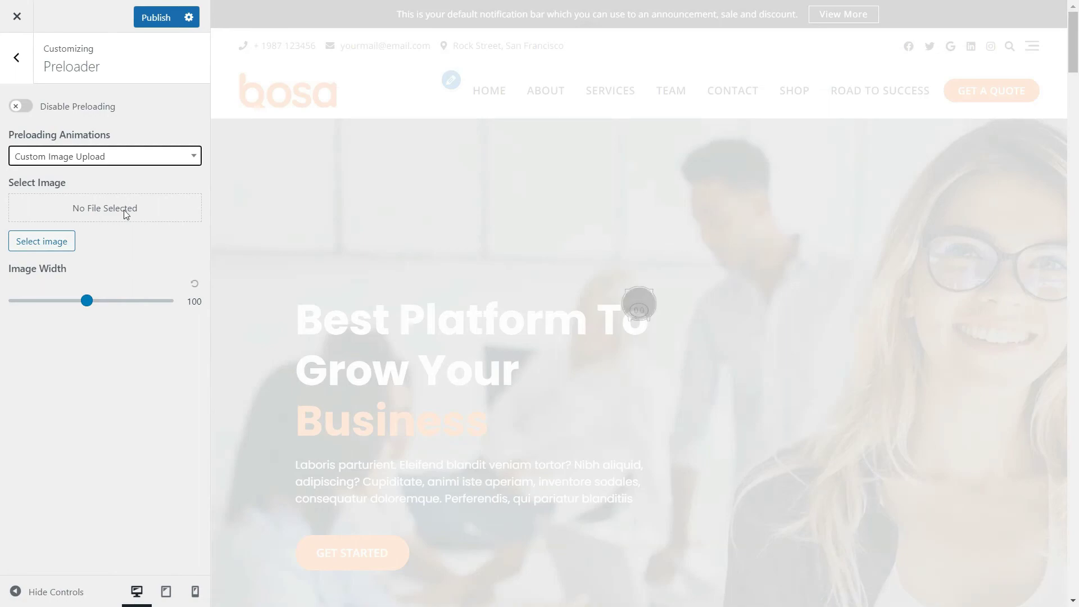
left_click(65, 243)
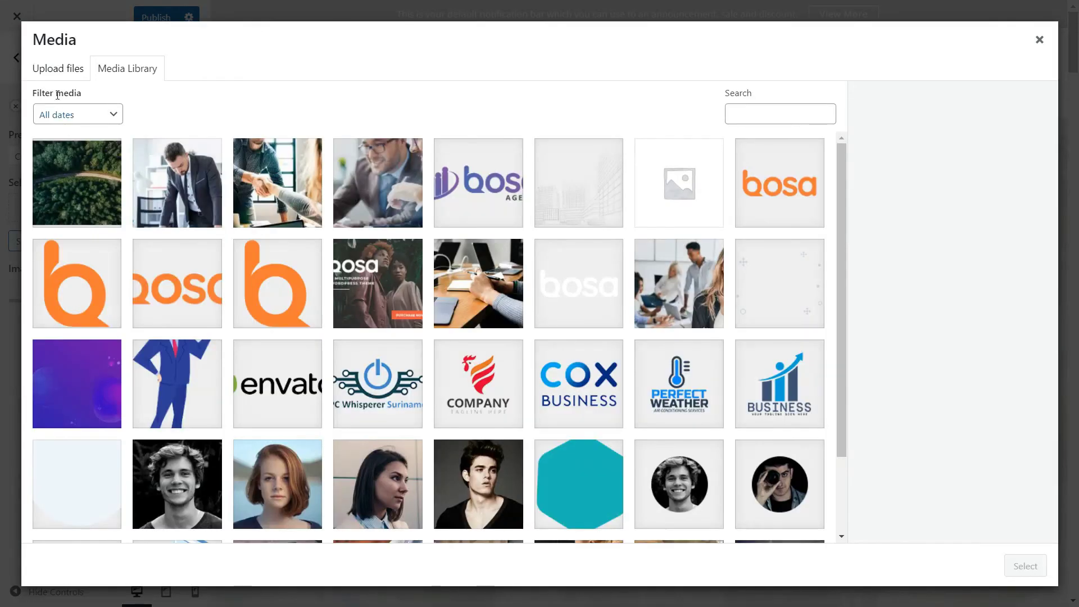
left_click(50, 71)
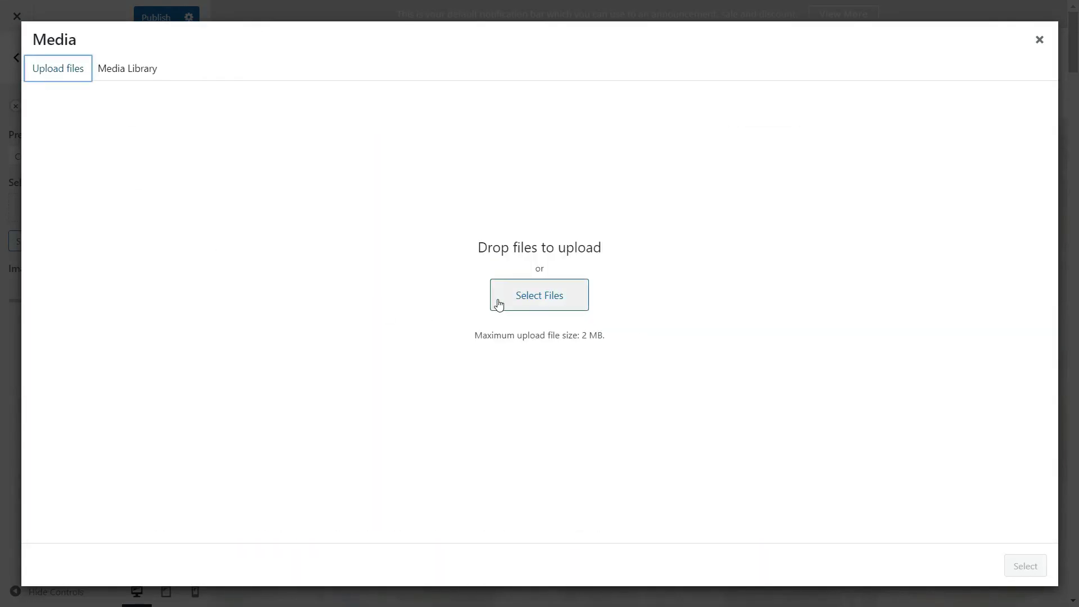
left_click(110, 75)
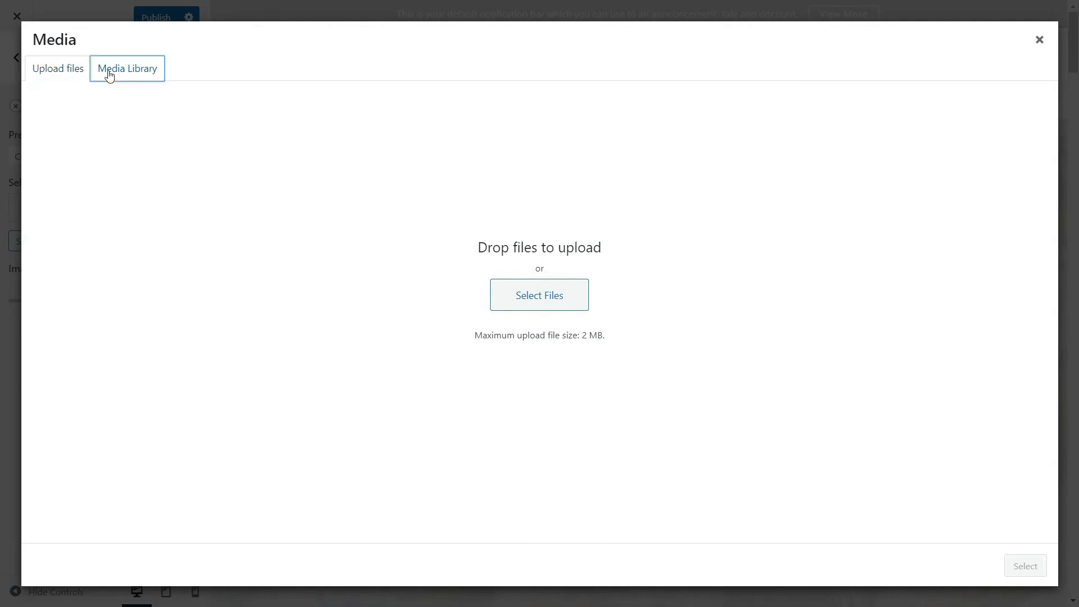
left_click(494, 186)
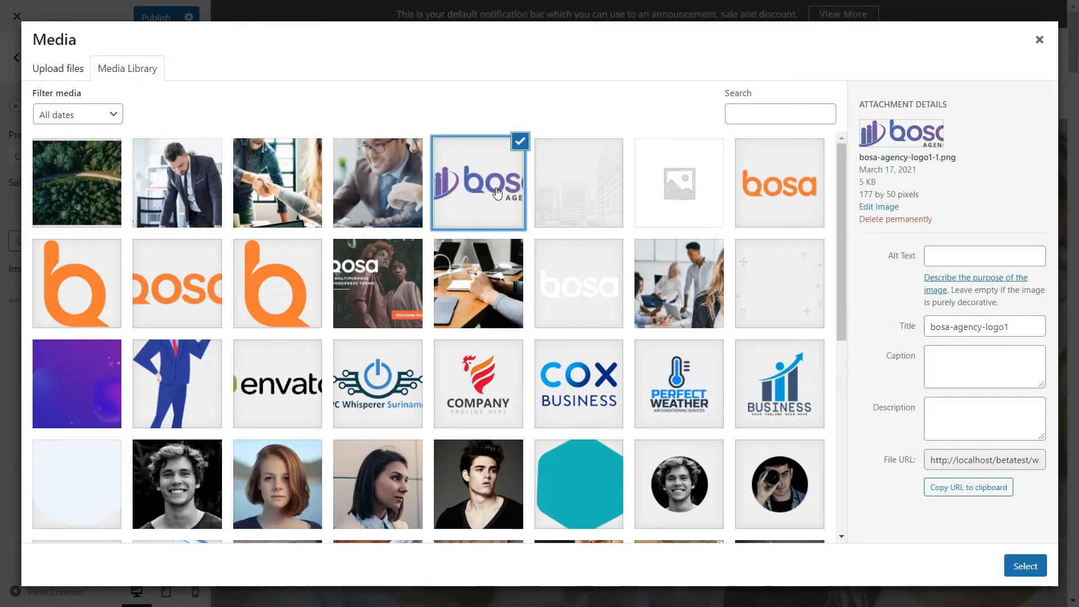
left_click(1013, 565)
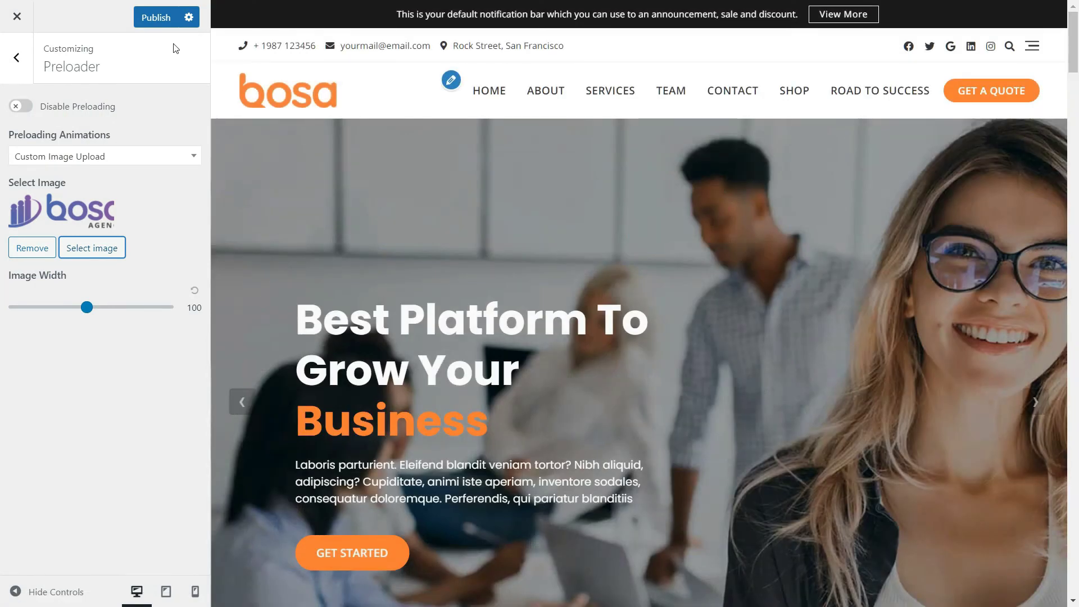
Publish the custom image preloader and reload the live homepage to check it
left_click(136, 25)
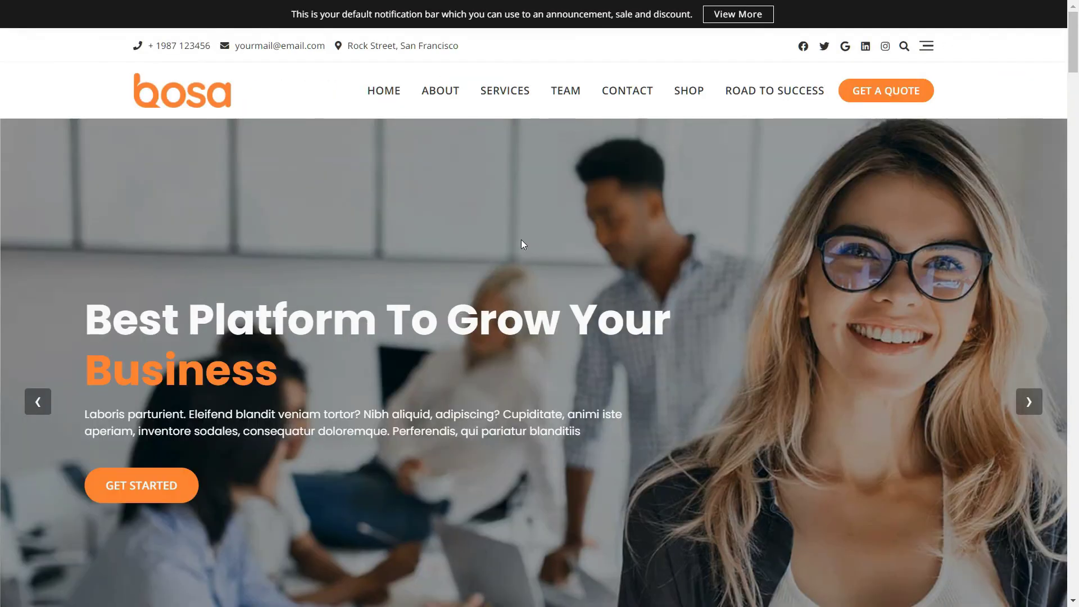
right_click(523, 244)
left_click(550, 308)
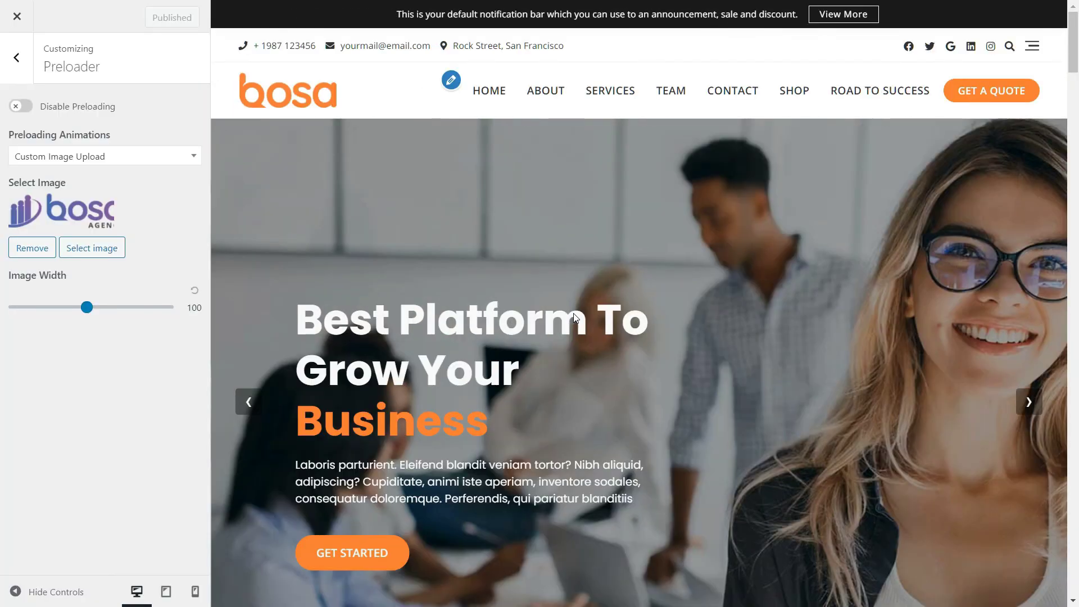
Reset the preloader image width to its default and remove the custom image
left_click(194, 291)
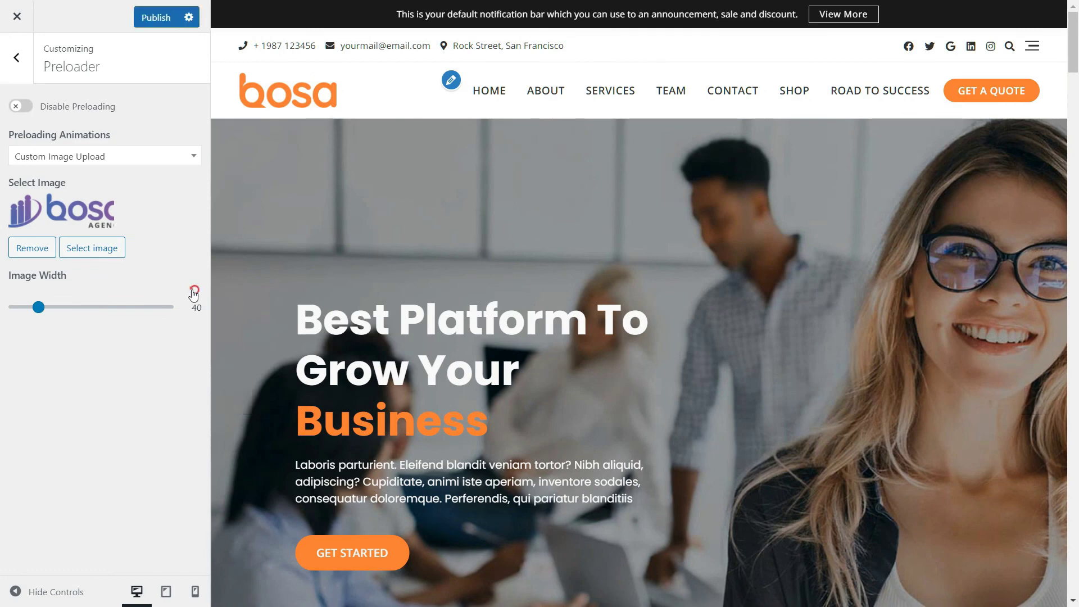
left_click(33, 250)
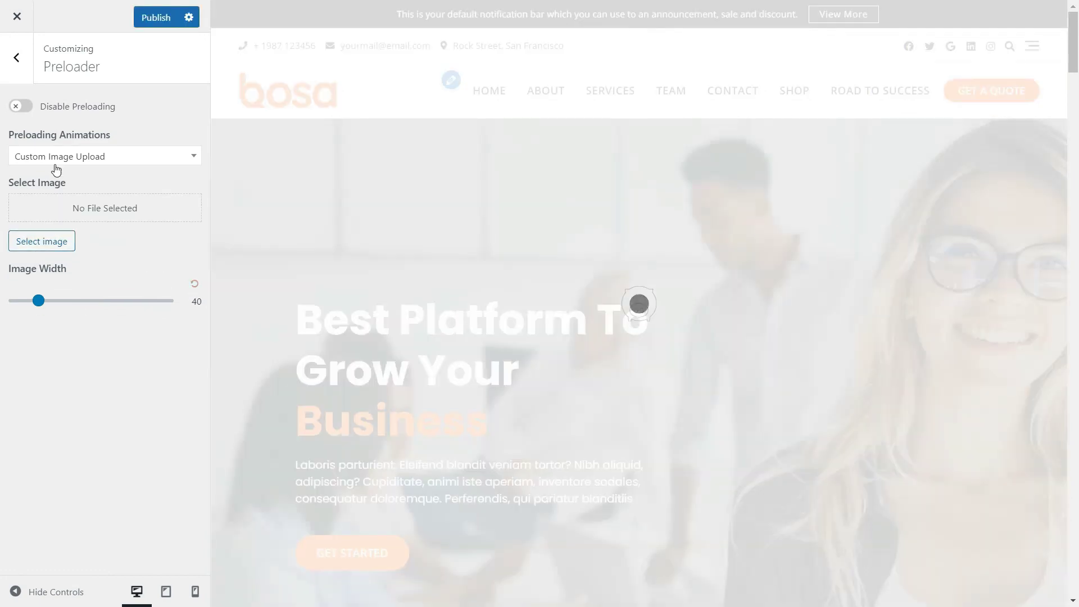
Set the preloading animation to Animation One and publish the change
left_click(59, 158)
scroll(68, 234, "up", 10)
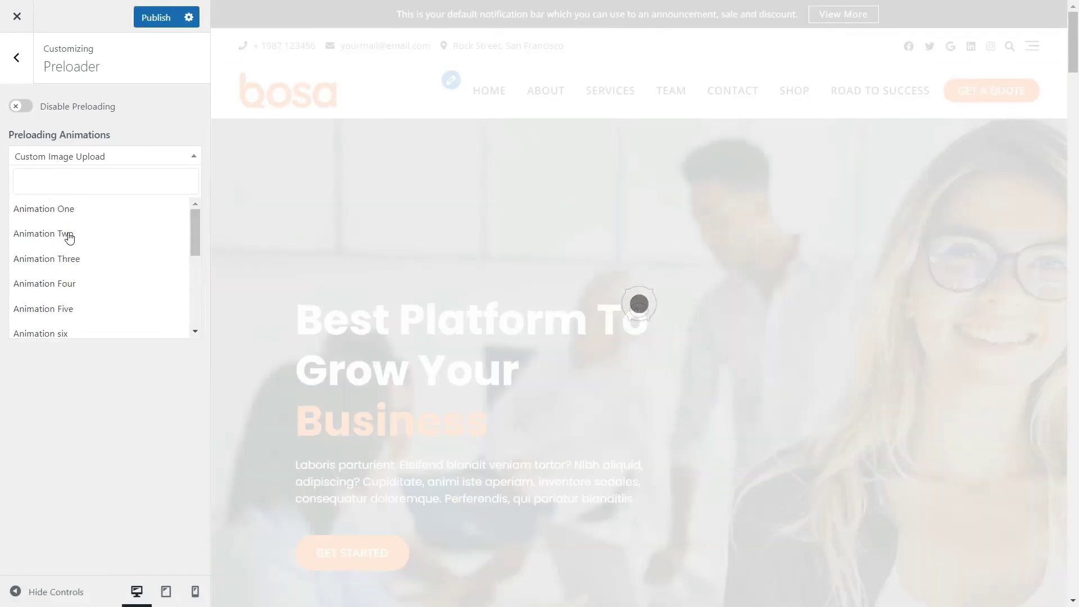
left_click(62, 211)
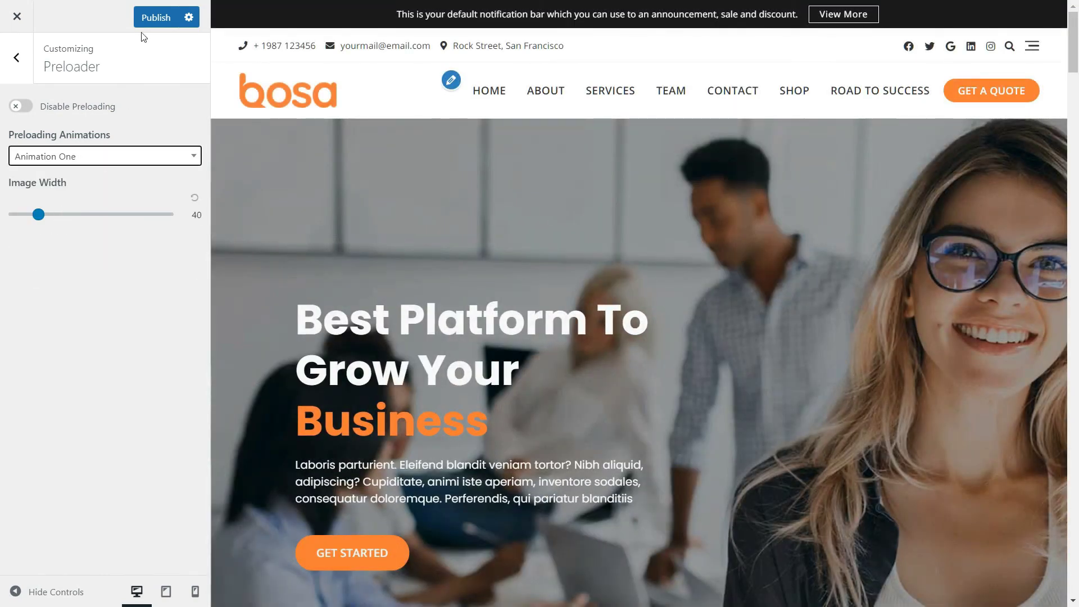
left_click(144, 22)
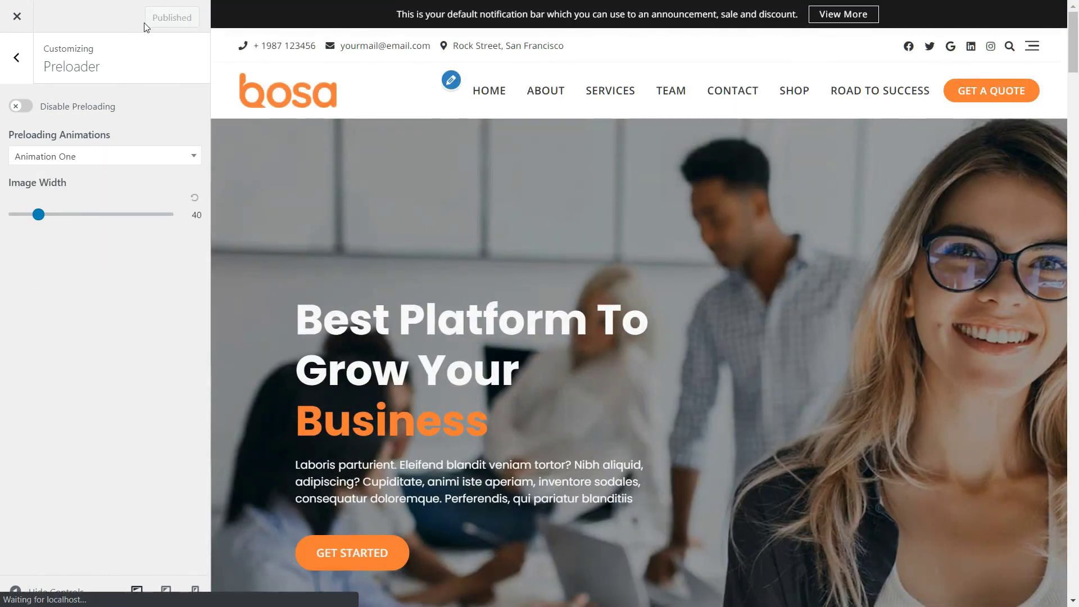